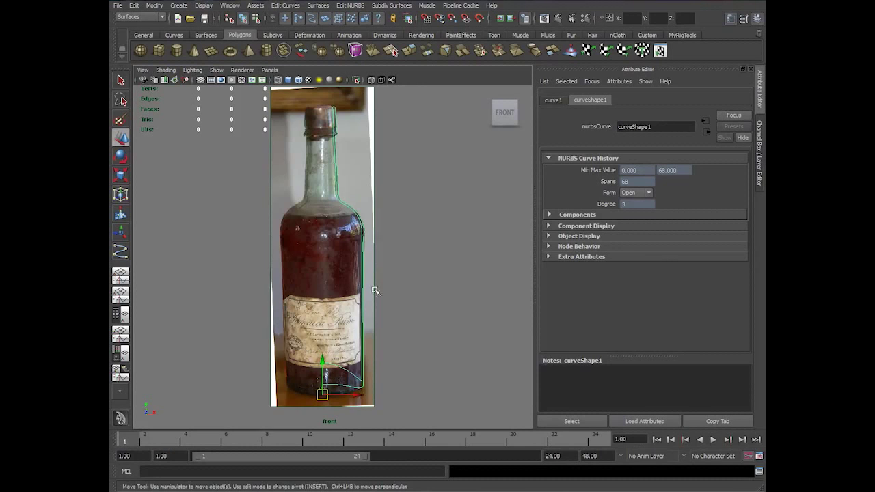
Check the bottle profile curve against the reference photo in the front view, and view it in perspective.
scroll(375, 289, up, 5)
alt+middle_drag(441, 287, 447, 303)
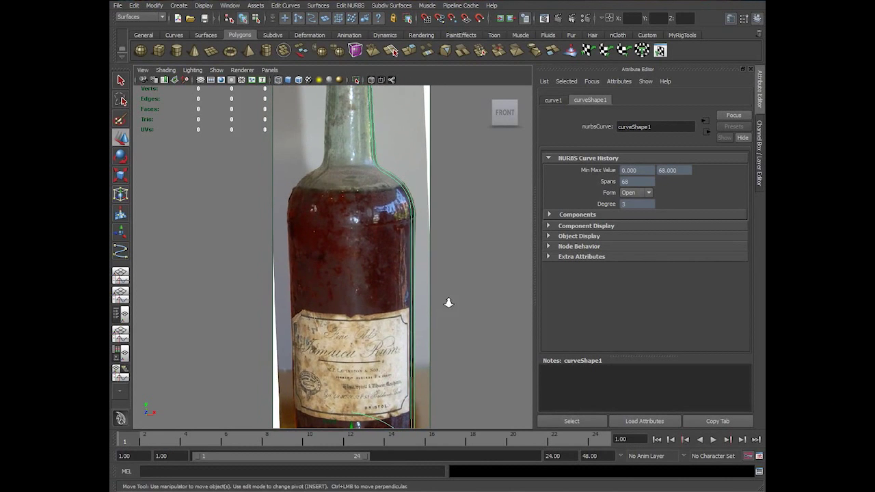
alt+right_drag(447, 303, 425, 315)
key(space)
drag(425, 315, 436, 273)
alt+right_drag(437, 276, 427, 298)
alt+drag(426, 298, 435, 279)
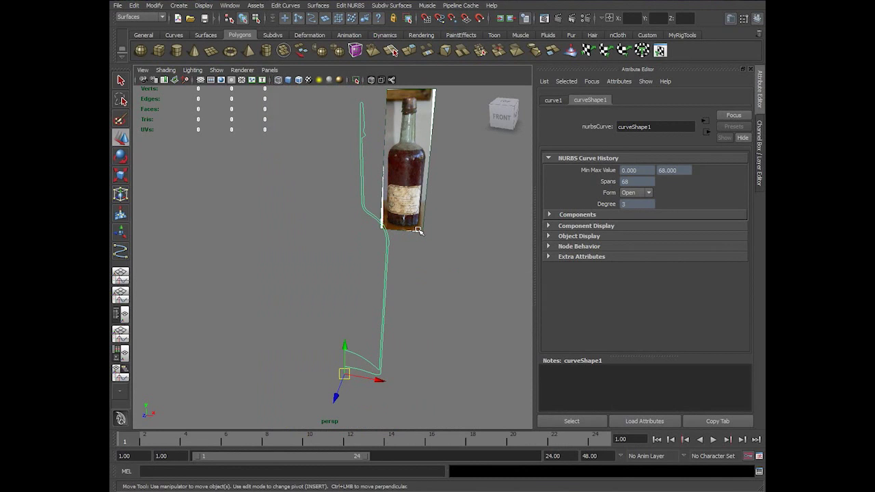
Open the Revolve options for the bottle profile curve and reset them to their defaults.
click(319, 5)
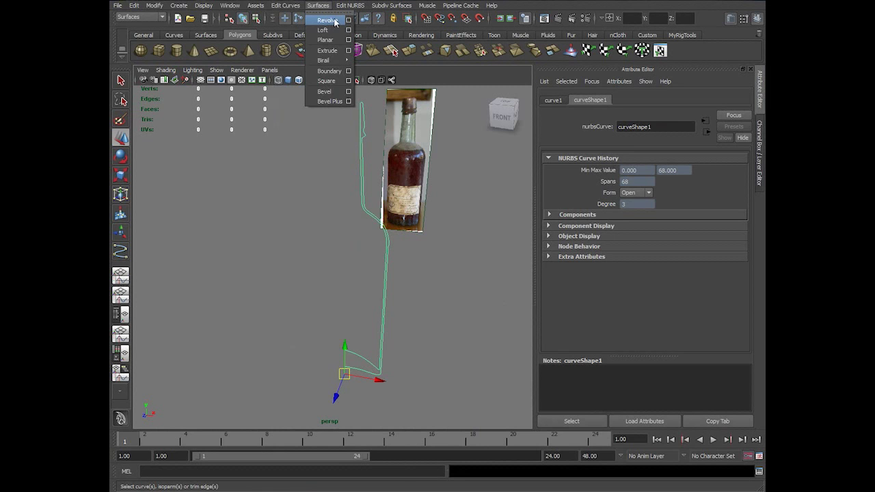
click(348, 21)
click(472, 21)
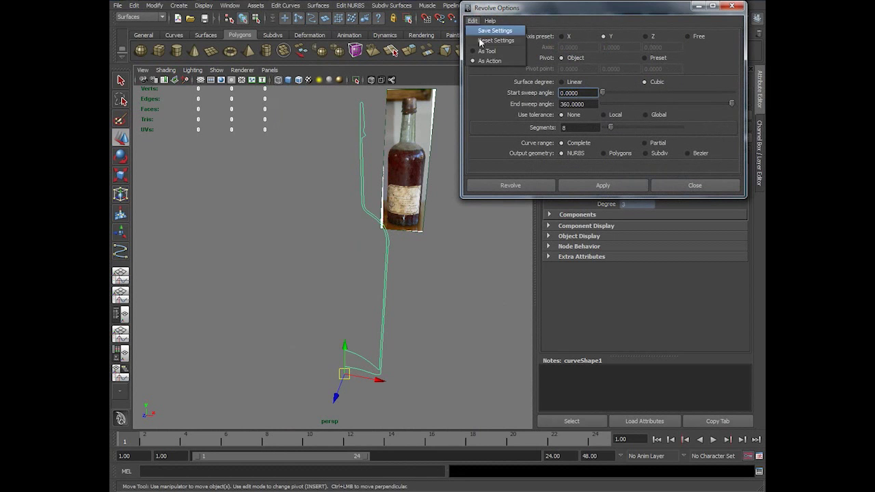
click(484, 41)
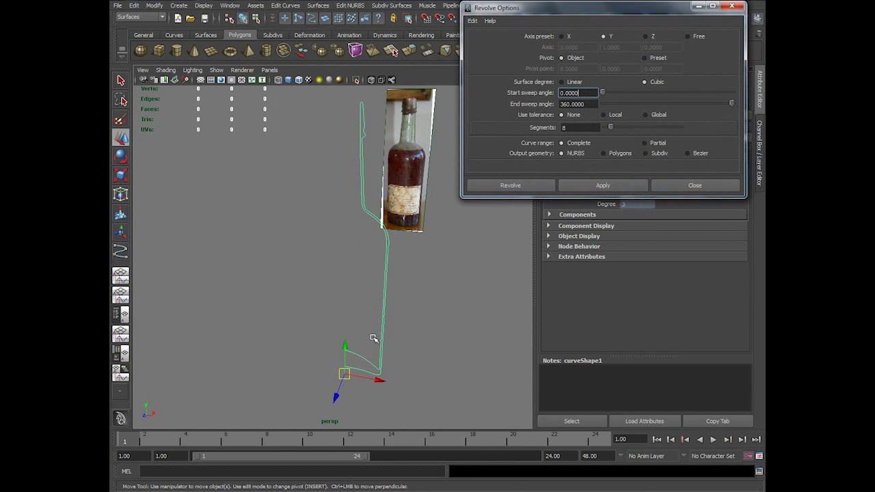
Try rotating the profile curve about its Y axis and undo the rotation.
alt+right_drag(381, 352, 388, 358)
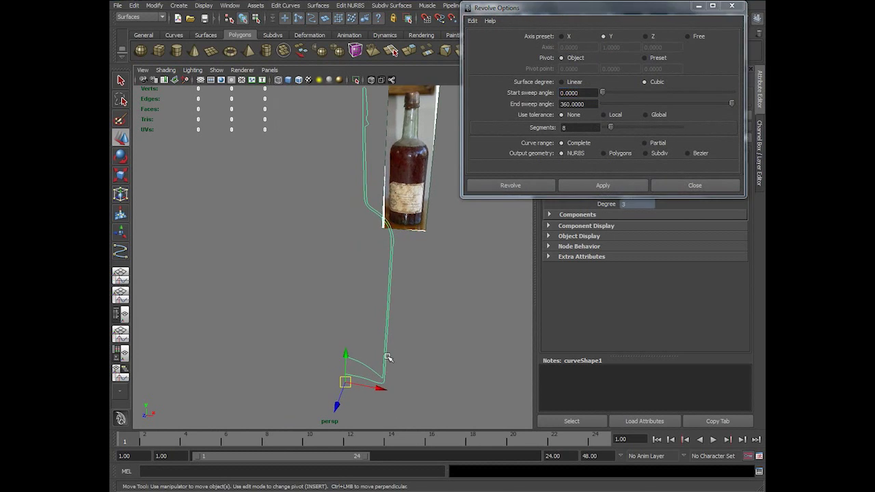
key(e)
drag(377, 408, 417, 384)
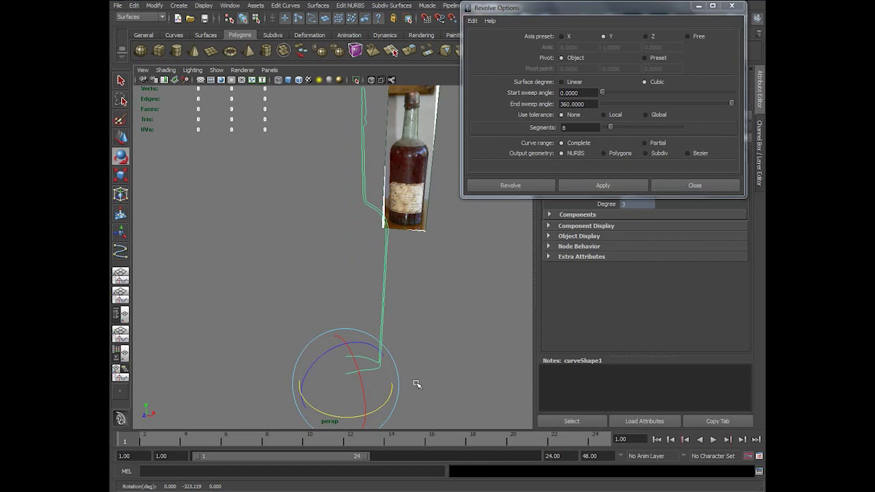
key(ctrl+z)
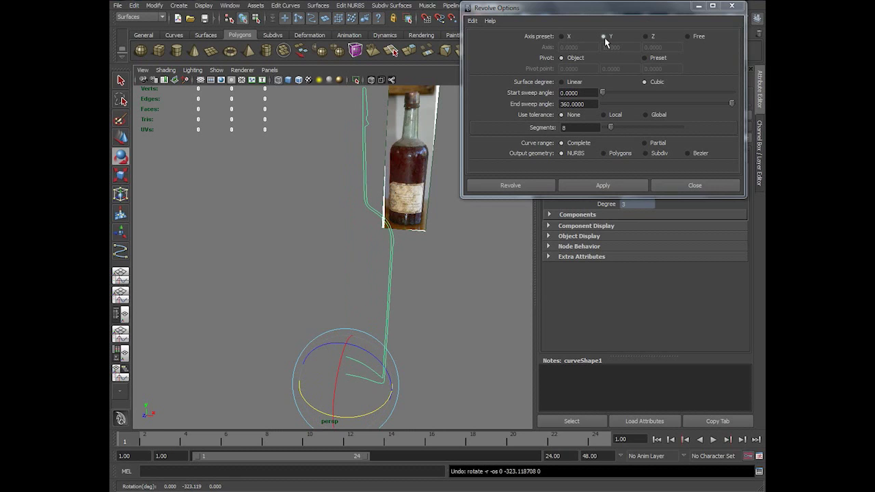
Reset the Revolve options, enlarge their window, and set the output geometry to Polygons with Quads.
click(473, 21)
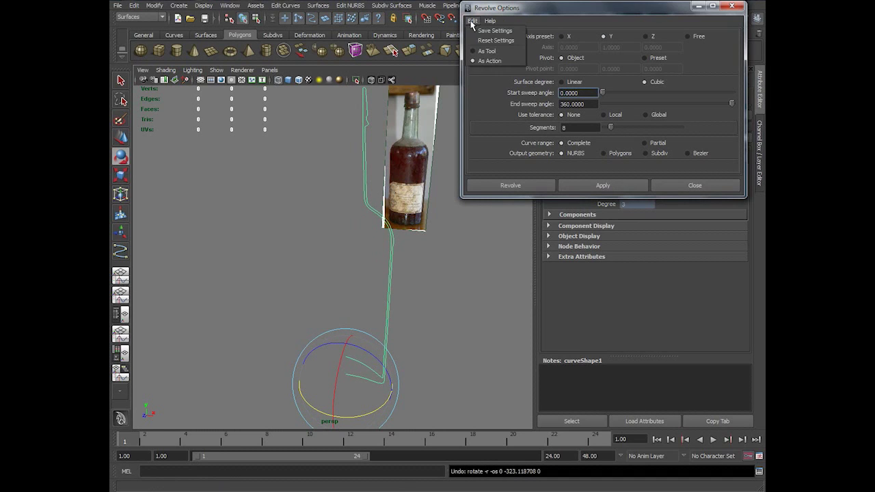
click(496, 41)
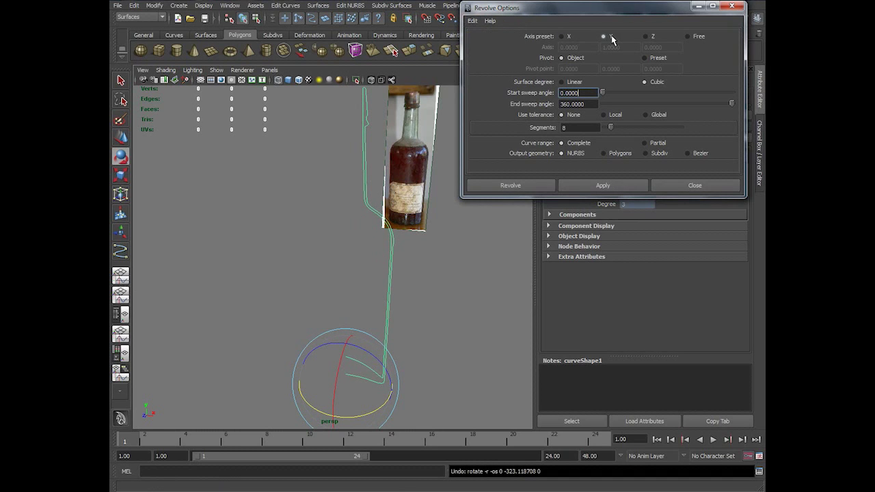
drag(631, 10, 581, 2)
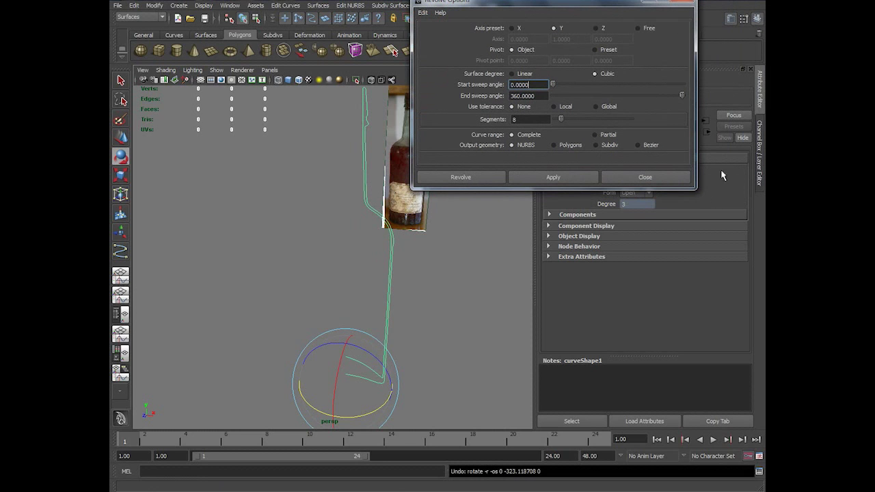
drag(692, 190, 720, 221)
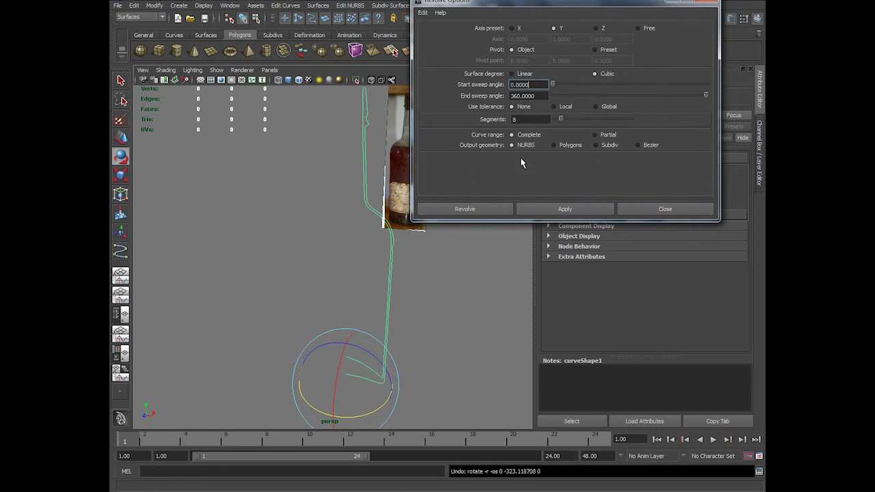
click(555, 145)
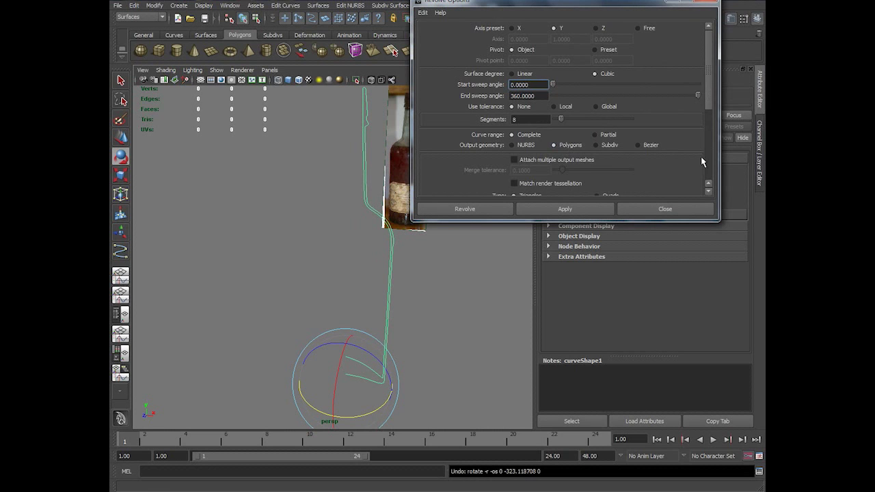
drag(708, 96, 706, 142)
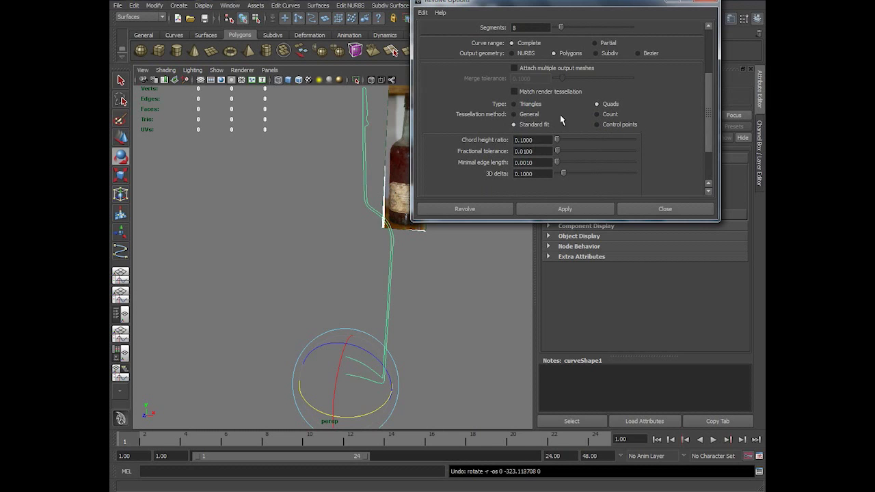
Revolve the profile curve using General tessellation, with U and V type Per span # of iso params and both numbers at 1.
click(531, 115)
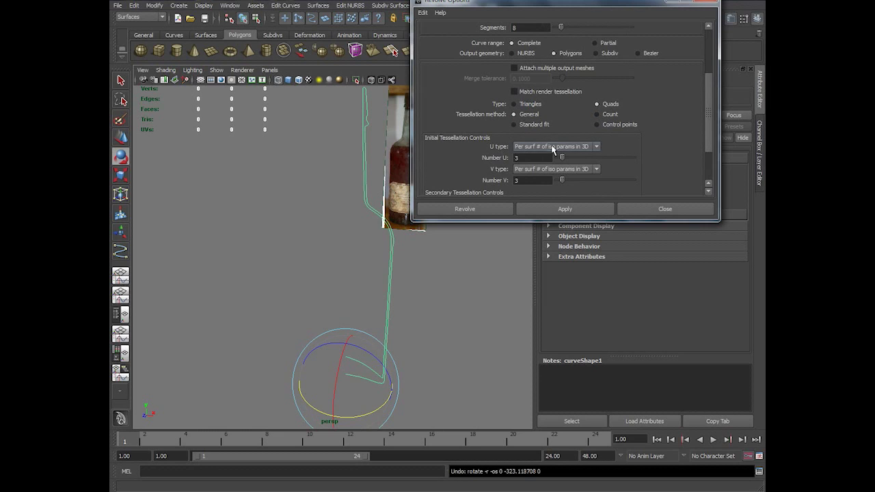
click(552, 148)
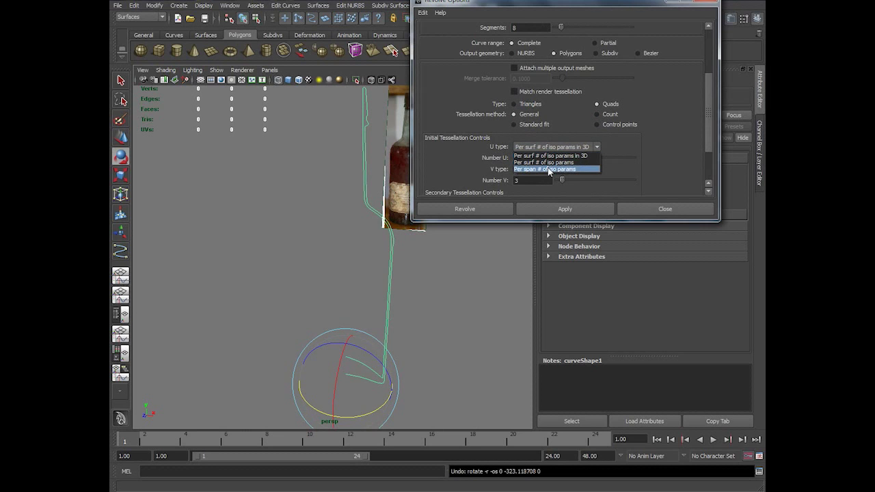
click(549, 169)
double_click(527, 158)
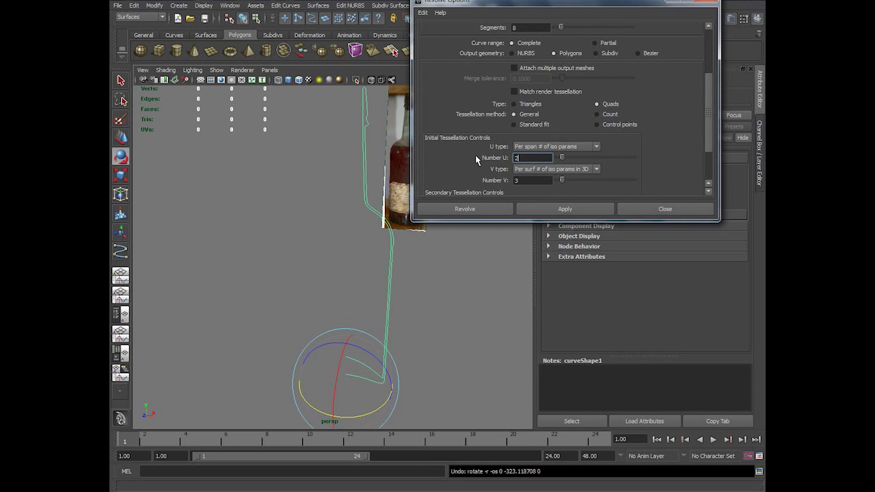
click(519, 169)
click(524, 190)
double_click(527, 180)
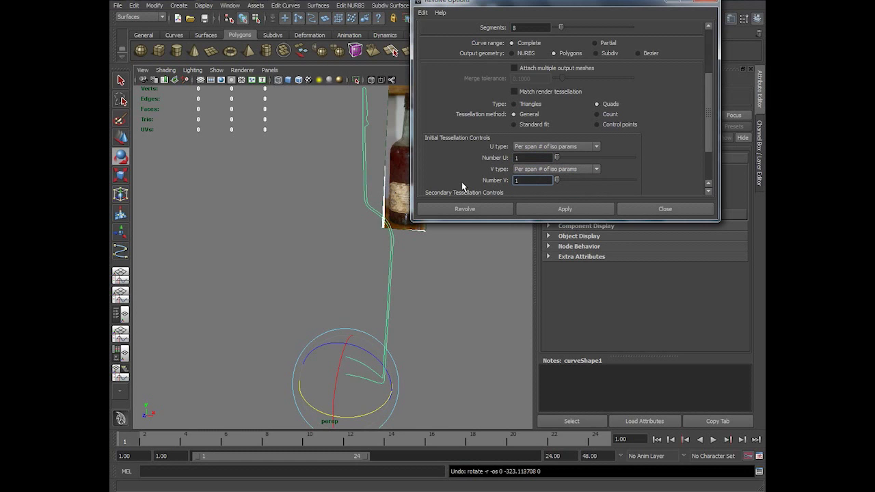
click(478, 208)
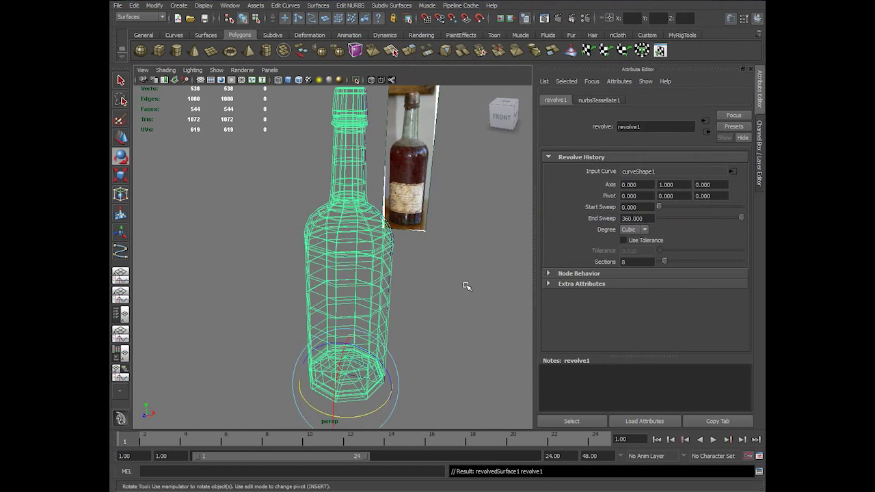
Display the revolved bottle shaded, select it, and examine it from above and from the front.
click(466, 286)
key(5)
mouse_move(433, 292)
alt+mouse_down()
mouse_move(458, 324)
mouse_move(419, 305)
mouse_move(498, 250)
mouse_move(524, 209)
mouse_move(450, 290)
mouse_move(391, 331)
mouse_move(412, 287)
mouse_move(355, 351)
alt+mouse_up()
key(e)
click(363, 292)
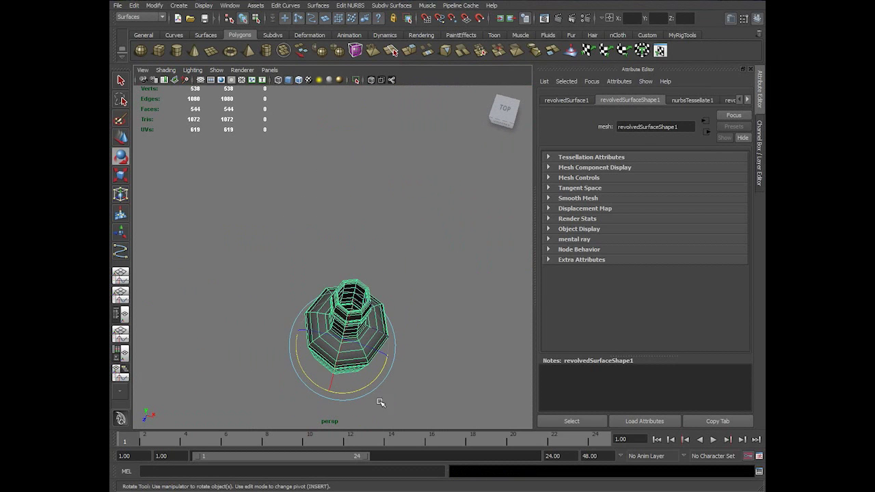
alt+drag(380, 403, 345, 251)
alt+drag(424, 342, 479, 263)
Set the Sections of the bottle's revolve history to 16.
click(760, 130)
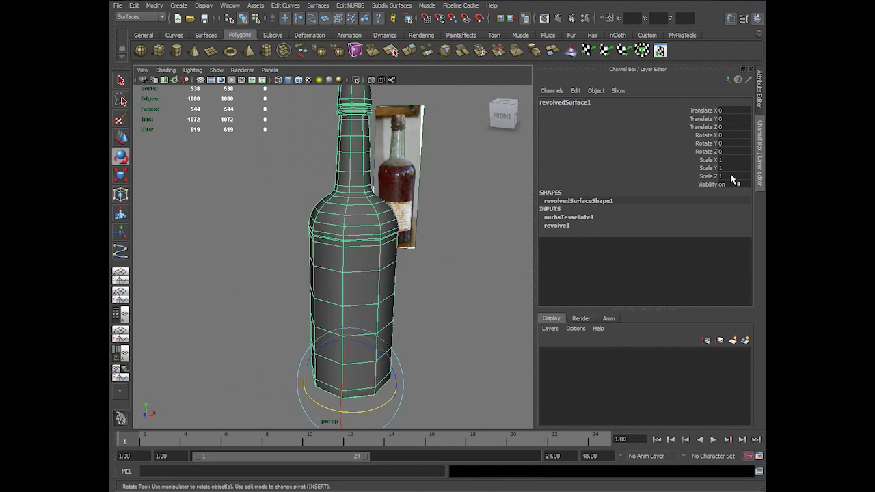
scroll(710, 262, down, 1)
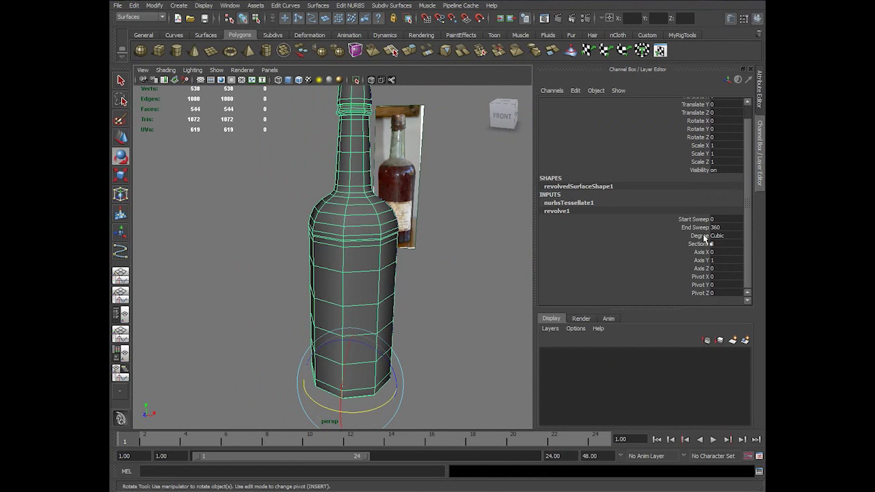
click(700, 245)
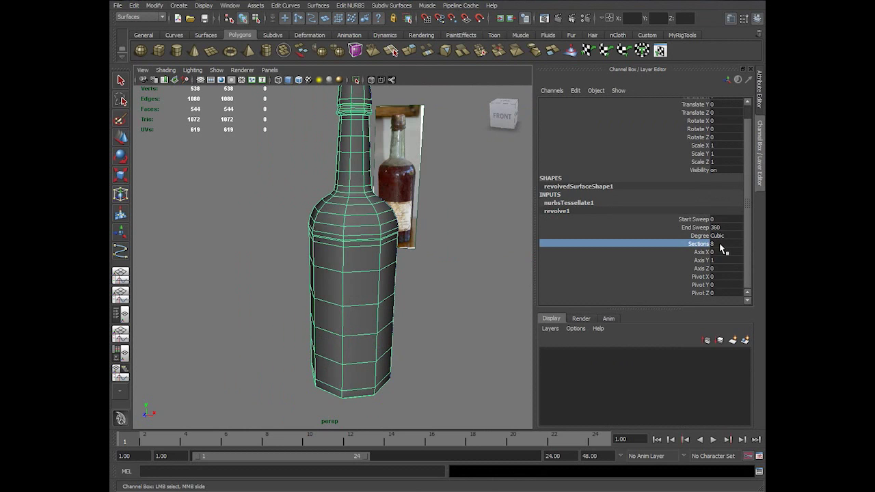
double_click(721, 245)
text(16)
key(Return)
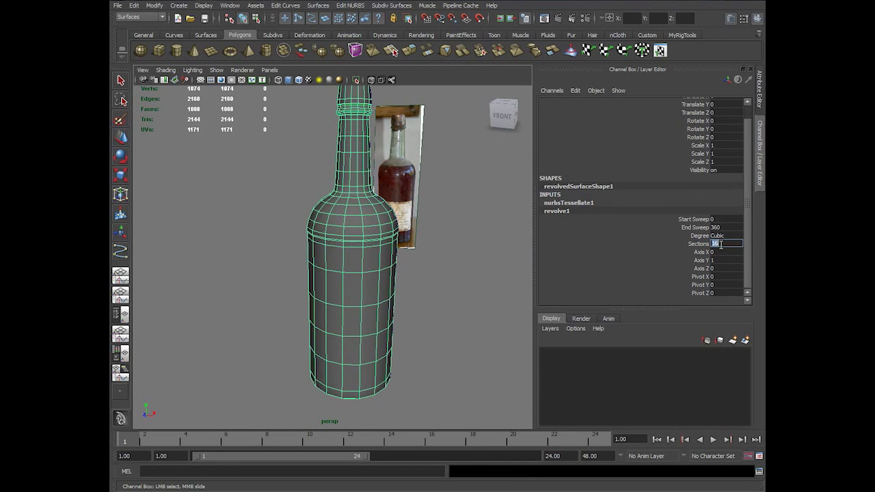
Deselect the bottle and examine its neck and shoulder shape from several angles.
click(452, 322)
alt+drag(451, 322, 417, 312)
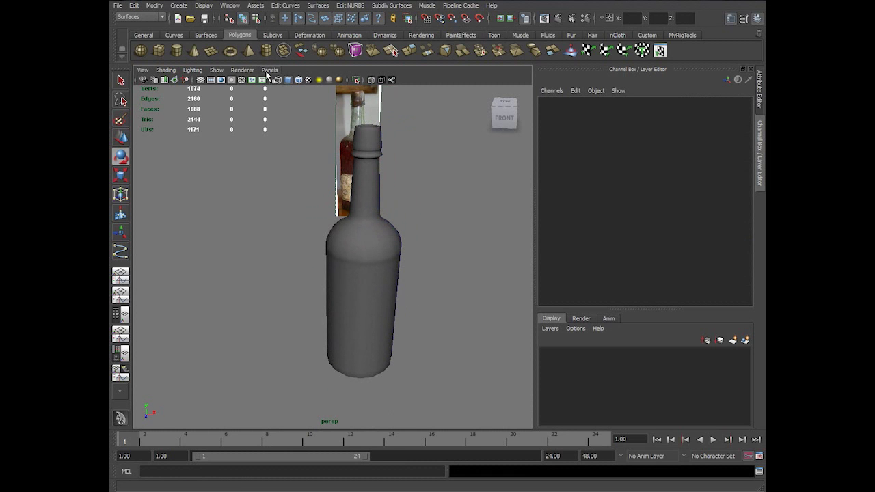
click(387, 207)
alt+drag(387, 207, 356, 195)
alt+right_drag(356, 195, 399, 272)
mouse_move(400, 272)
alt+mouse_down()
mouse_move(416, 195)
mouse_move(412, 292)
mouse_move(396, 320)
mouse_move(387, 301)
mouse_move(416, 240)
mouse_move(450, 258)
mouse_move(414, 277)
alt+mouse_up()
alt+middle_drag(407, 217, 392, 274)
alt+right_drag(393, 273, 356, 263)
Inspect the bottle's wireframe over its shaded surface, and turn the wireframe overlay off.
click(356, 264)
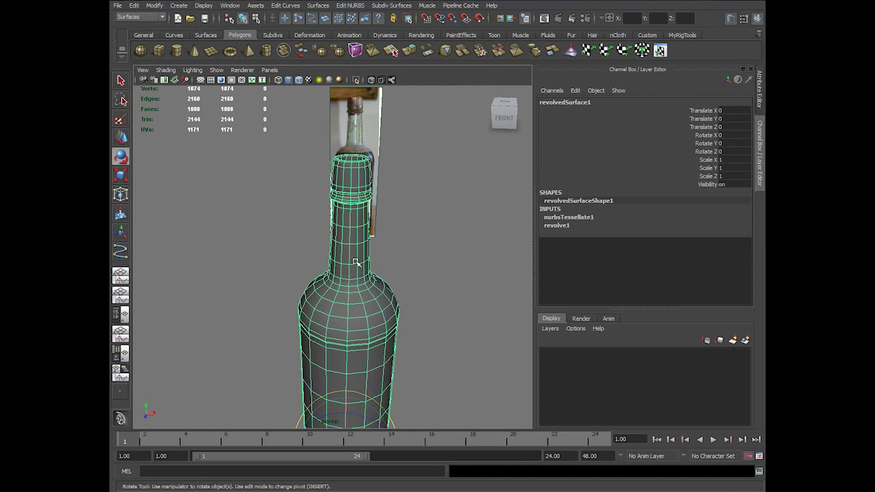
click(401, 244)
alt+drag(385, 274, 449, 244)
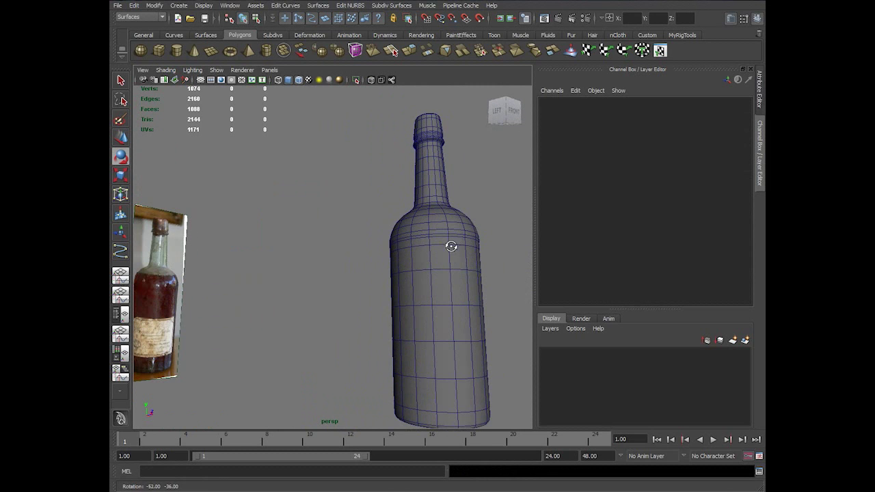
click(299, 80)
mouse_move(413, 216)
alt+mouse_down()
mouse_move(357, 251)
mouse_move(377, 284)
alt+mouse_up()
Assign a new shiny material to the bottle mesh and deselect it.
click(359, 272)
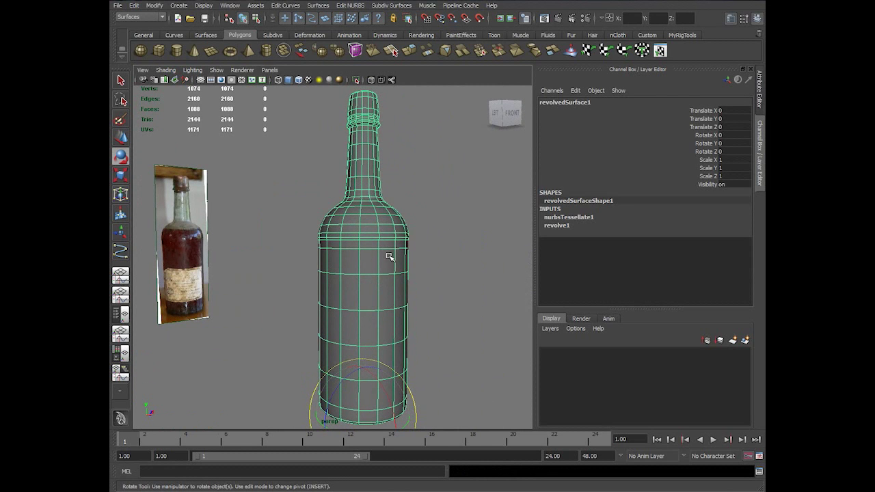
right_drag(387, 256, 387, 315)
drag(377, 120, 597, 82)
click(592, 200)
click(446, 245)
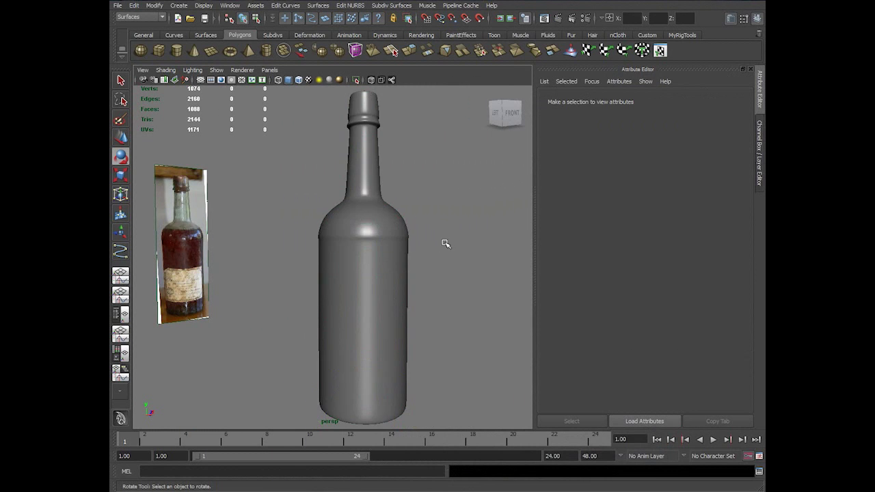
Examine the smoothed bottle mouth and collar up close, and select the profile curve beside it.
mouse_move(445, 244)
alt+mouse_down()
mouse_move(424, 240)
mouse_move(446, 258)
mouse_move(436, 256)
alt+mouse_up()
alt+right_drag(436, 256, 444, 307)
alt+drag(444, 307, 399, 276)
alt+right_drag(398, 276, 410, 237)
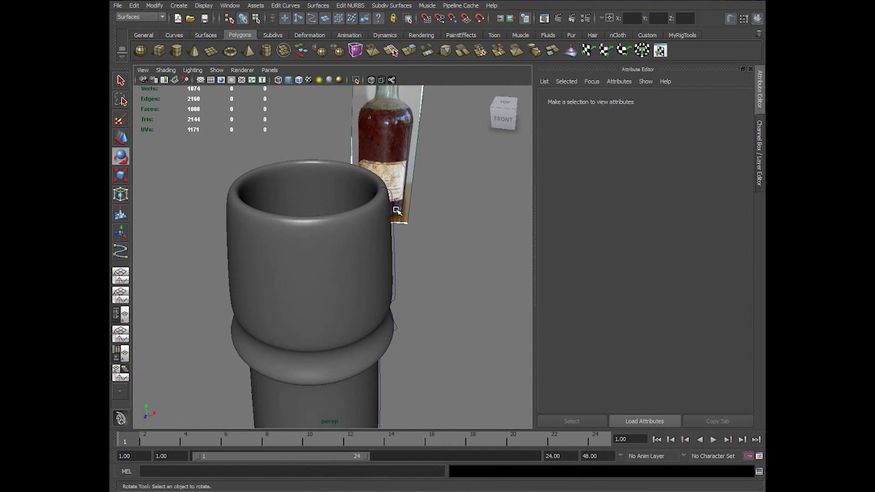
click(391, 219)
click(395, 227)
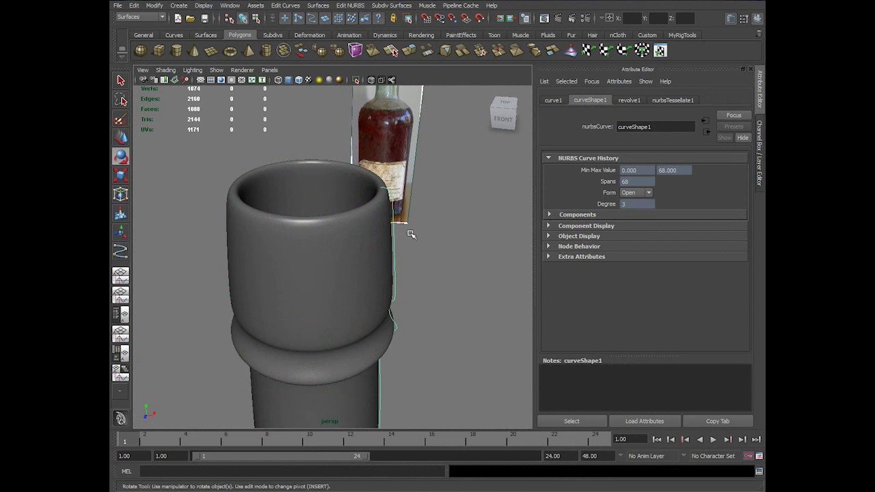
mouse_move(415, 246)
alt+mouse_down()
mouse_move(326, 229)
mouse_move(420, 244)
mouse_move(406, 221)
mouse_move(404, 236)
alt+mouse_up()
Compare the bottle mesh unsmoothed and smoothed, ending with the smooth preview shown together with its cage.
key(e)
click(380, 229)
key(1)
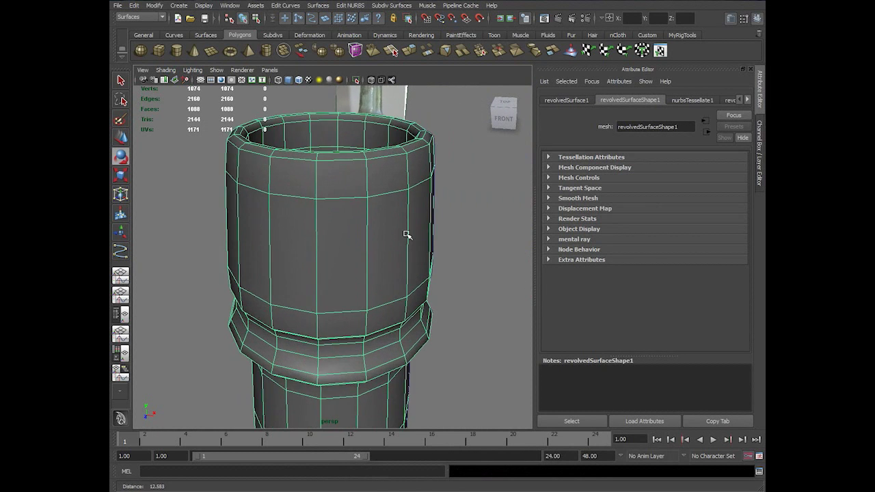
key(3)
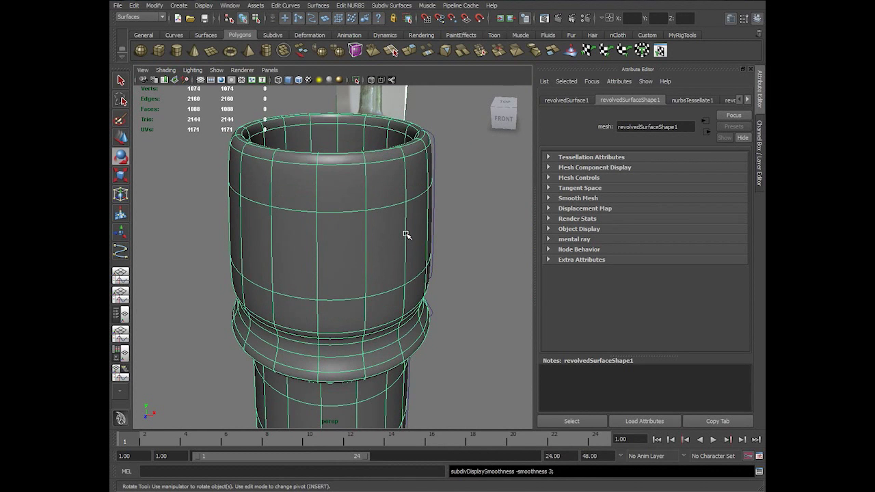
key(2)
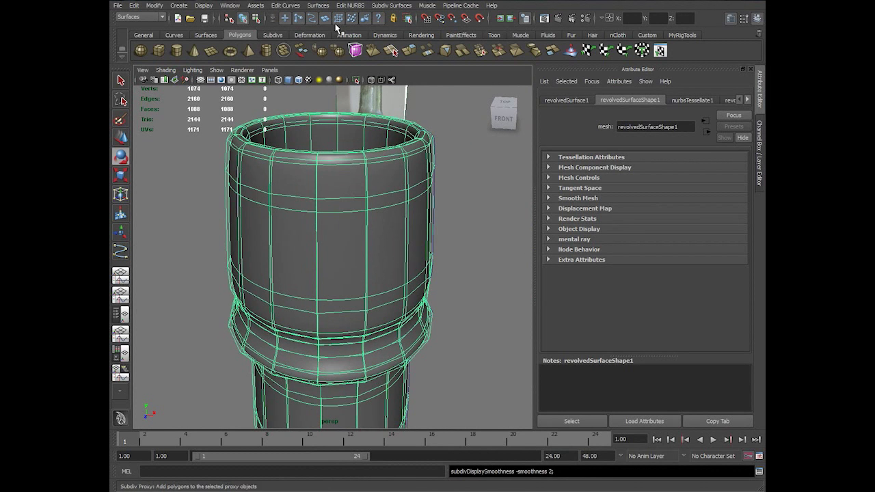
Switch to the Polygons menu set and insert an edge loop just below the bottle mouth's outer rim.
click(144, 17)
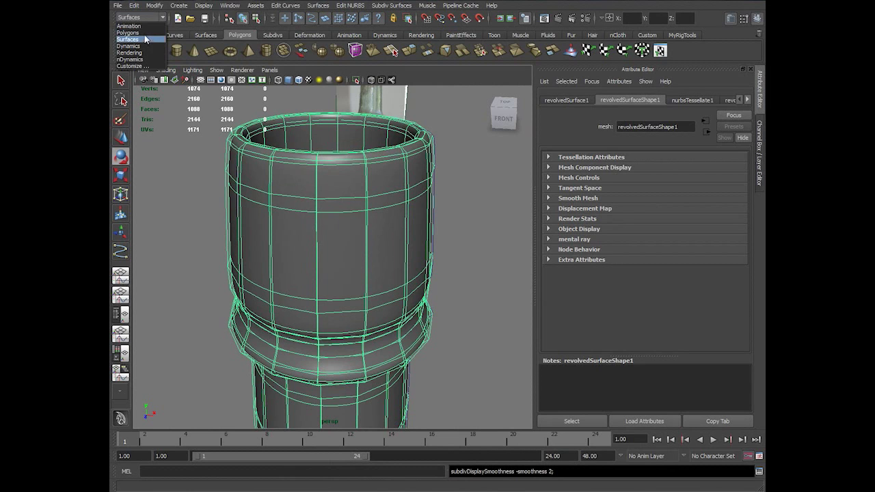
click(127, 32)
click(326, 6)
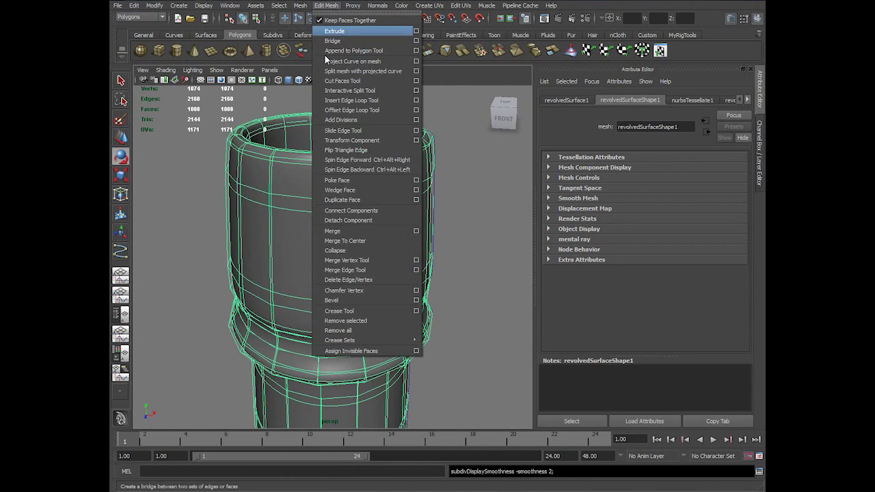
click(355, 101)
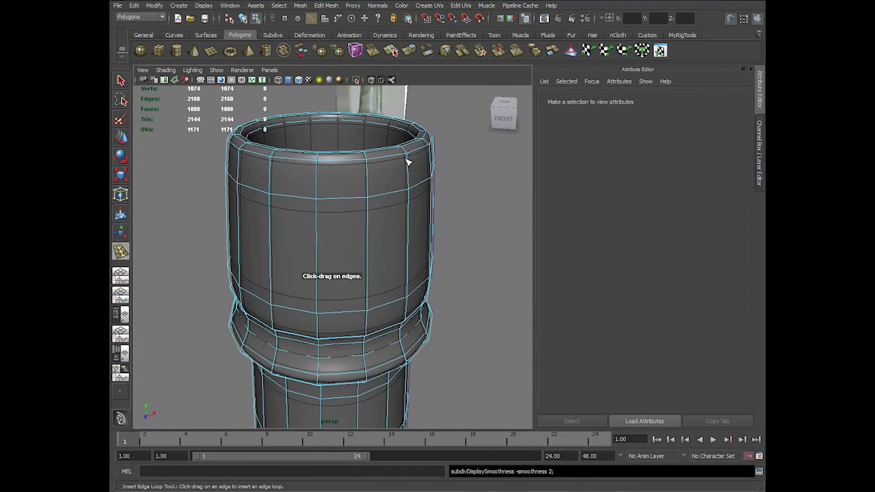
drag(408, 161, 408, 162)
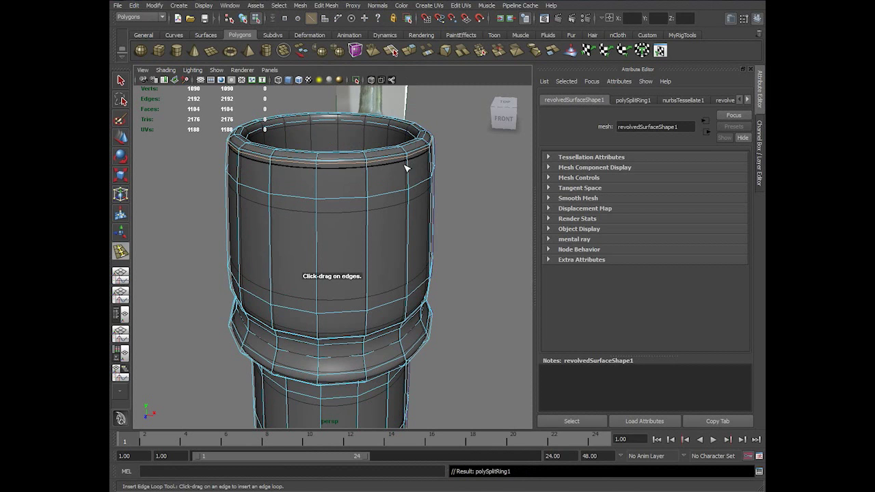
Insert one edge loop just below the bottle's raised collar and another just above it.
alt+drag(387, 300, 381, 278)
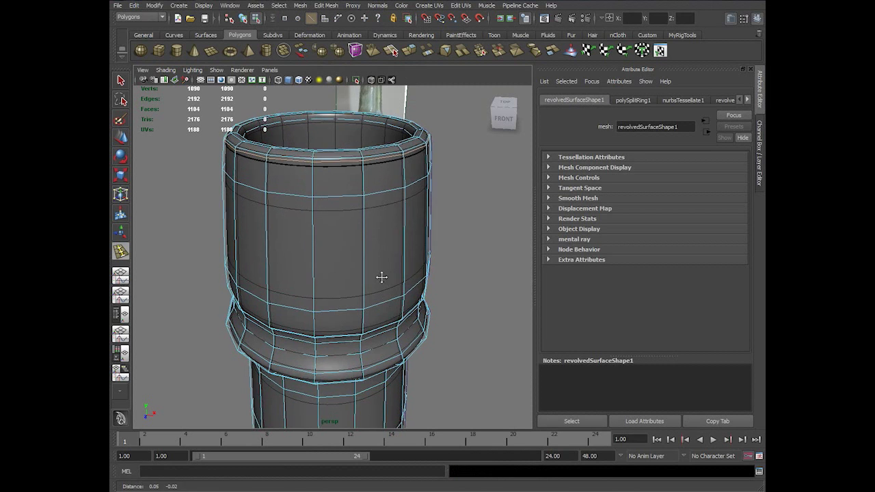
alt+middle_drag(381, 278, 392, 254)
alt+right_drag(392, 254, 402, 249)
alt+drag(402, 249, 368, 238)
alt+middle_drag(321, 149, 329, 199)
scroll(329, 206, up, 2)
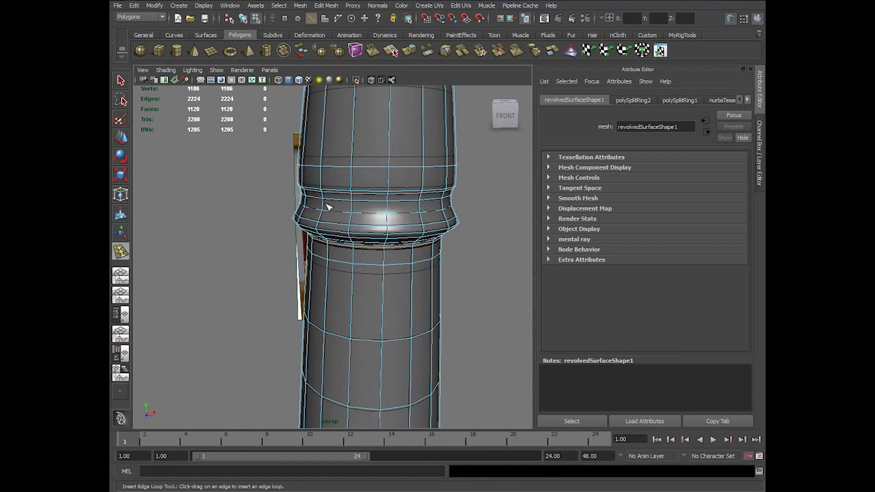
drag(321, 178, 327, 185)
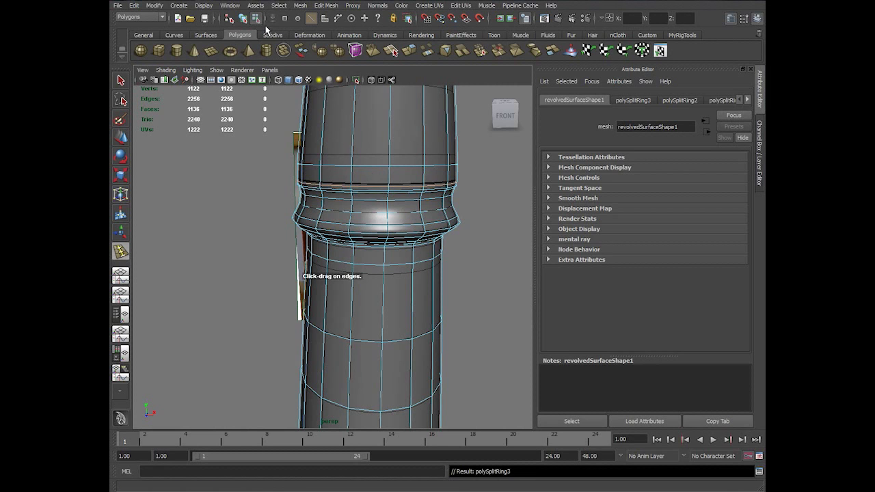
Return the bottle mesh to object selection, preview it fully smoothed without the cage, and examine the neck deselected.
click(244, 19)
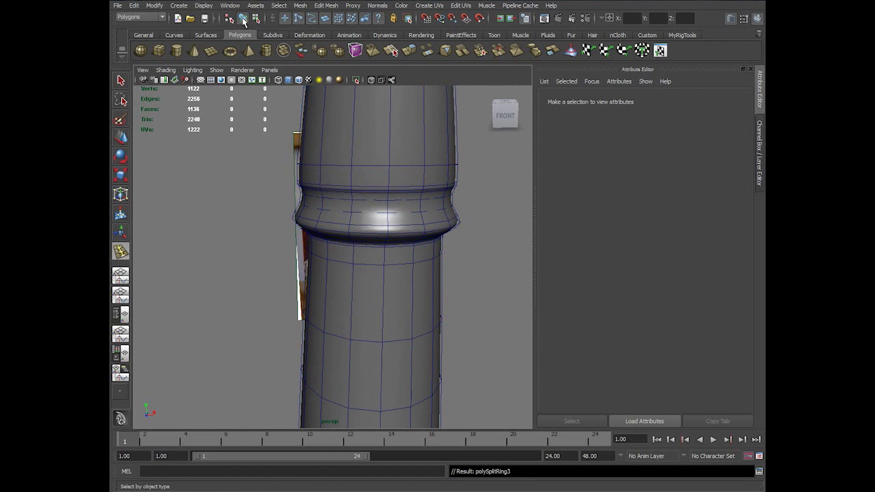
click(121, 136)
right_click(362, 170)
click(400, 158)
click(365, 156)
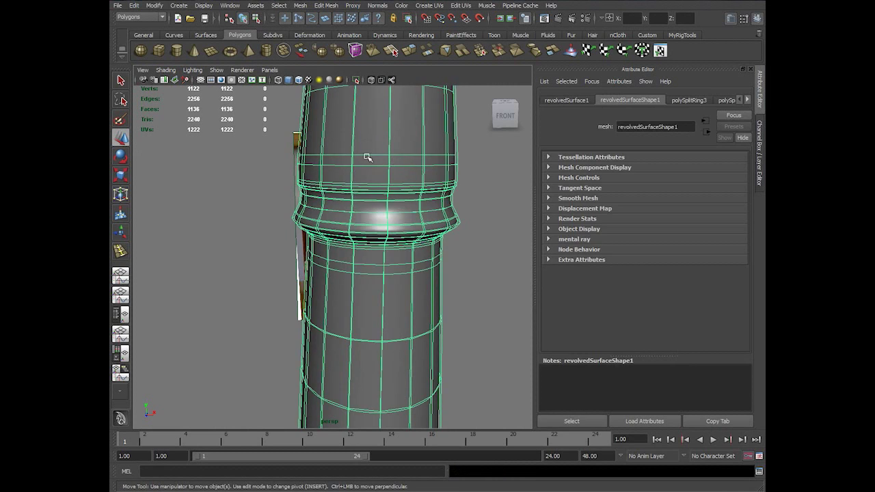
key(3)
click(482, 256)
scroll(458, 266, down, 6)
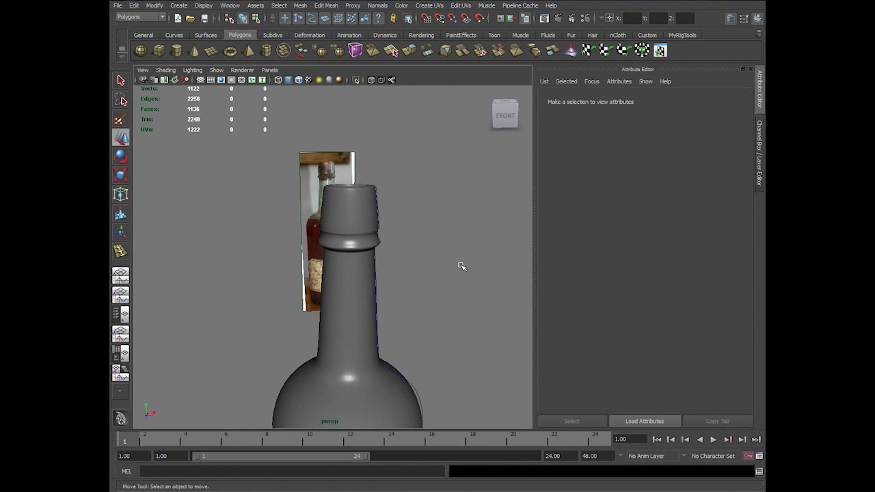
Show the bottle unsmoothed and raise the edge loop below its shoulder seam to about Y 14.9 cm.
alt+drag(345, 205, 362, 240)
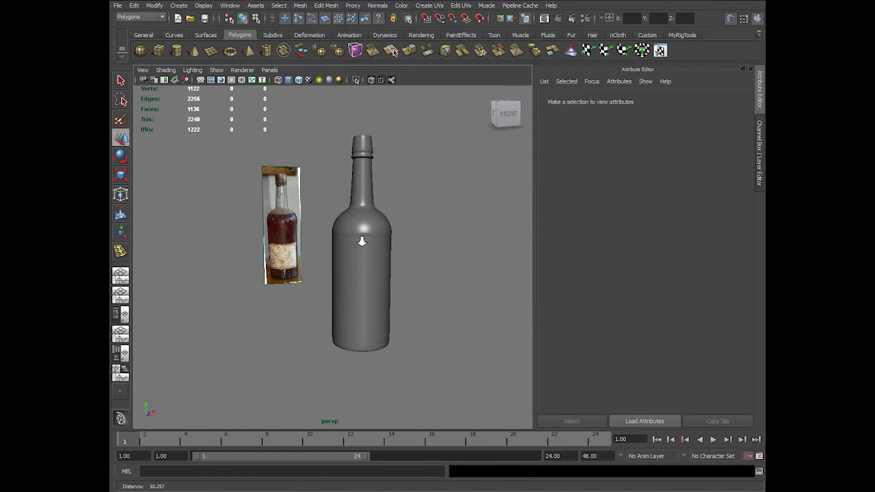
alt+right_drag(361, 240, 418, 273)
alt+middle_drag(419, 272, 366, 272)
alt+right_drag(366, 272, 398, 272)
click(398, 272)
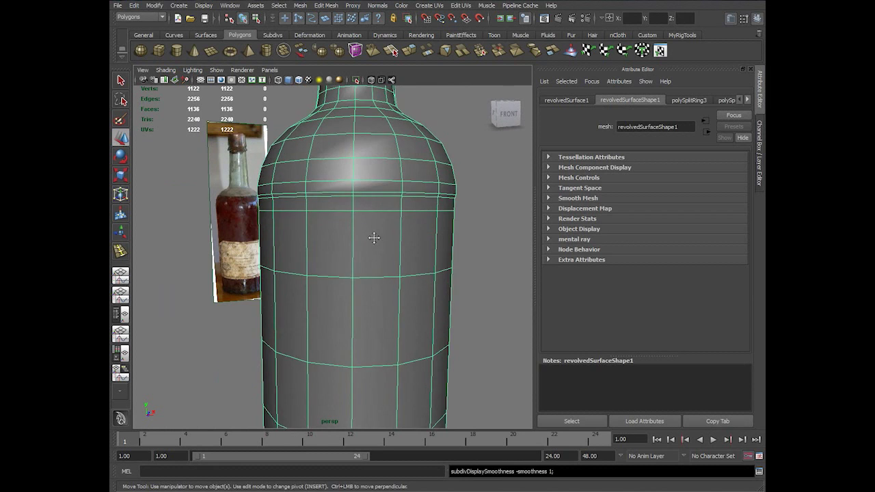
alt+drag(371, 239, 390, 279)
scroll(396, 265, up, 2)
right_drag(396, 265, 403, 224)
double_click(404, 223)
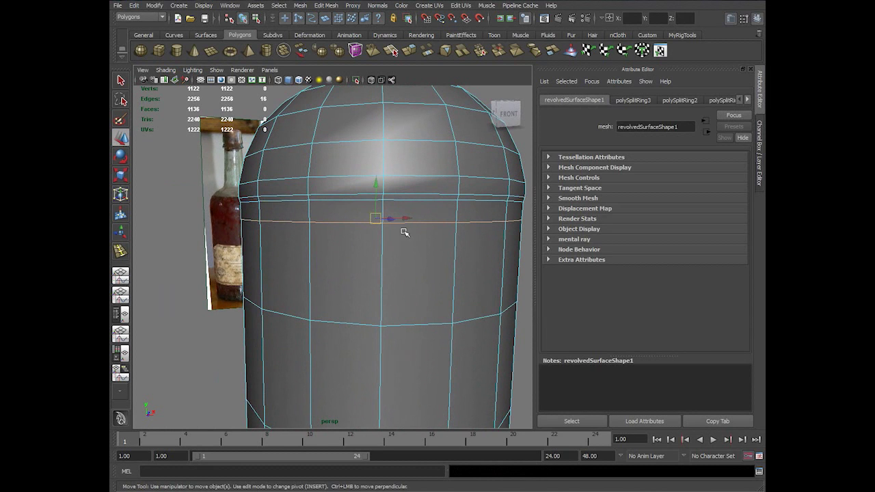
drag(375, 188, 376, 175)
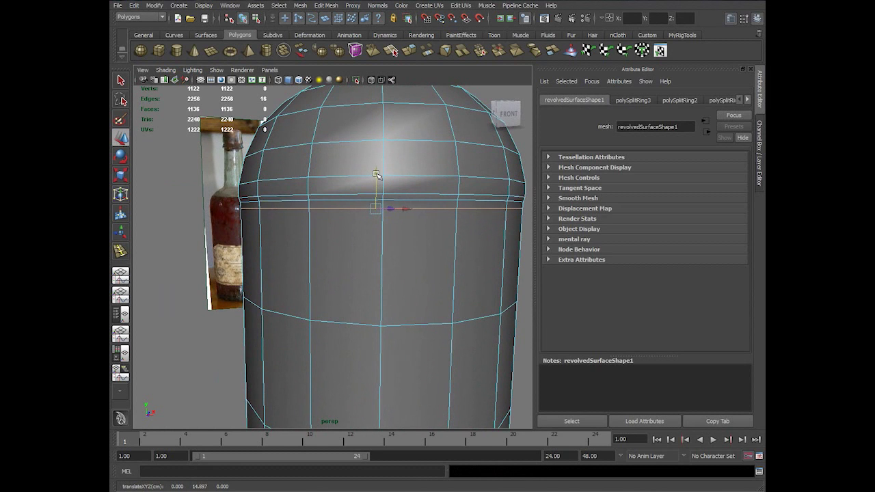
Tighten the edge loops at the shoulder seam against the smoothed cage, and return the bottle to smooth preview in object mode.
key(3)
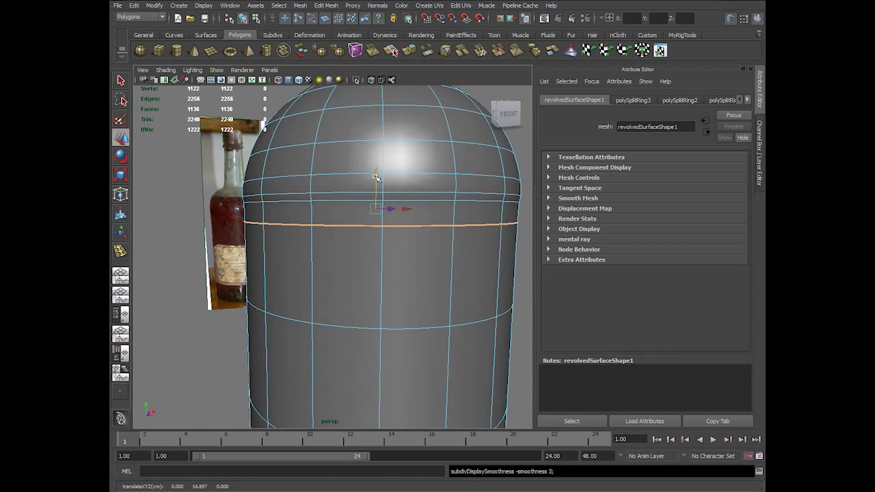
key(2)
drag(376, 176, 376, 166)
double_click(361, 193)
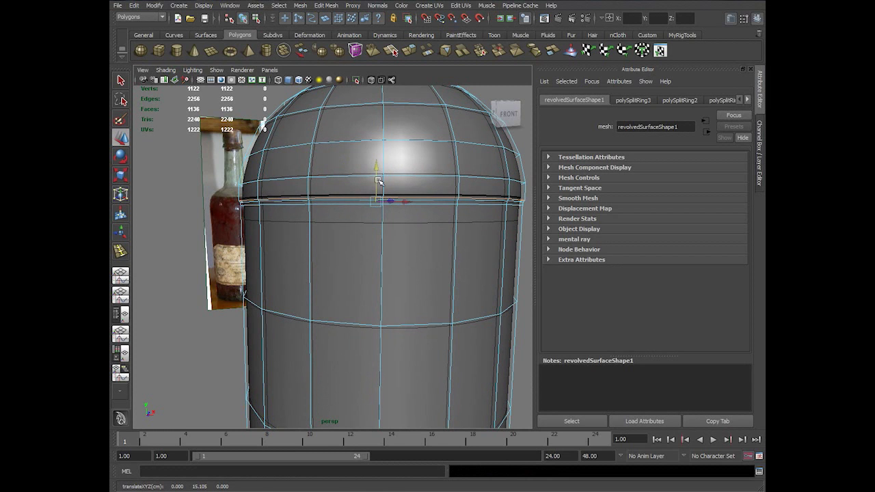
right_drag(369, 263, 390, 237)
key(3)
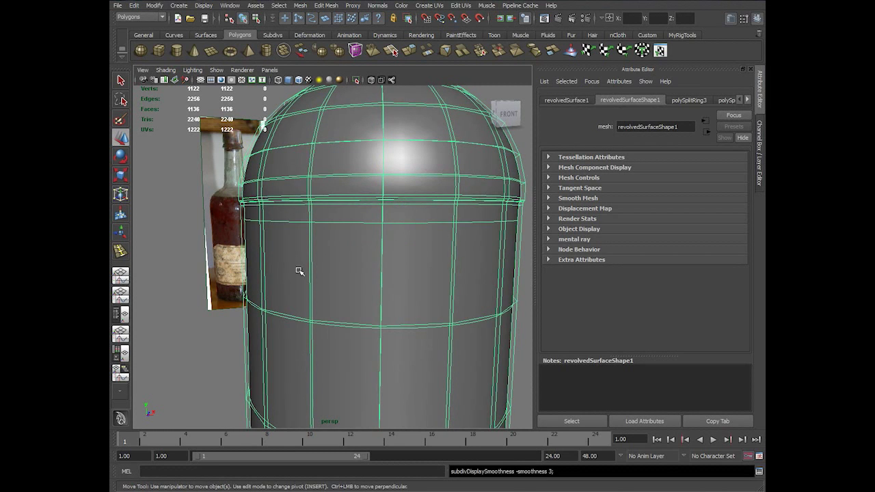
Examine the smoothed bottle's body and neck in perspective, and compare its mouth with the reference photo in the front view.
click(225, 278)
scroll(232, 275, down, 5)
alt+drag(312, 262, 355, 263)
alt+right_drag(356, 263, 250, 277)
alt+drag(250, 276, 348, 253)
alt+middle_drag(338, 211, 302, 290)
alt+right_drag(302, 290, 477, 350)
alt+drag(431, 312, 400, 290)
key(space)
alt+right_drag(438, 298, 389, 267)
alt+middle_drag(393, 263, 391, 336)
alt+right_drag(415, 327, 472, 322)
alt+middle_drag(407, 279, 399, 338)
alt+right_drag(294, 250, 342, 252)
scroll(379, 194, up, 5)
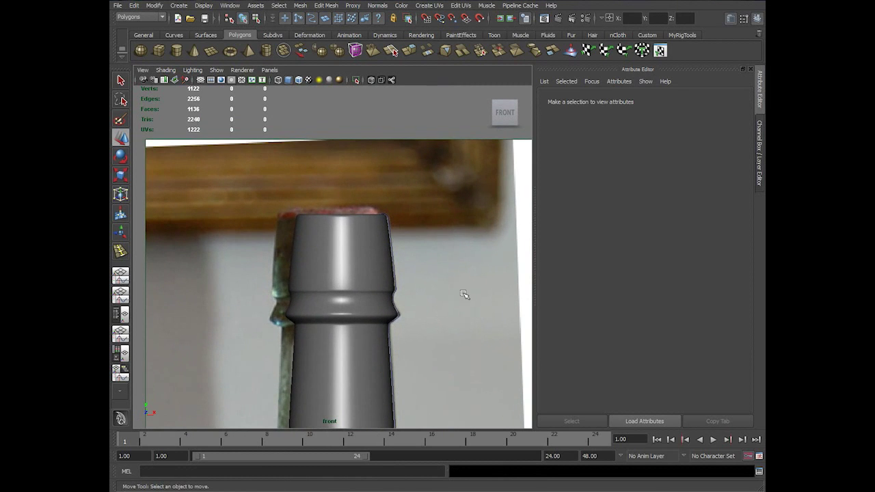
Create a polygon cylinder and raise it to the bottle's mouth at Translate Y 27.274, keeping it selected.
click(173, 54)
scroll(424, 300, down, 9)
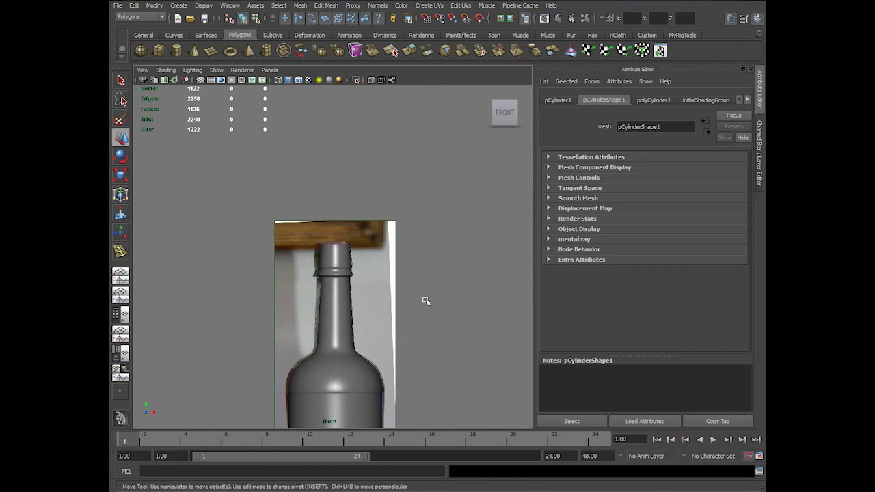
drag(333, 403, 350, 178)
click(522, 358)
scroll(524, 360, up, 9)
key(ctrl+z)
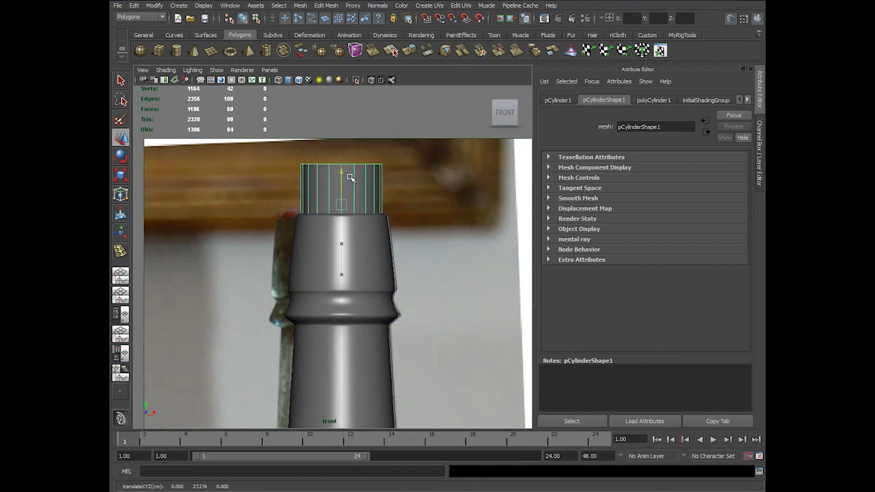
In the perspective view, set the cylinder's Subdivisions Axis to 16.
alt+right_drag(333, 224, 365, 260)
key(space)
drag(362, 268, 365, 226)
mouse_move(365, 226)
alt+mouse_down()
mouse_move(340, 256)
mouse_move(376, 225)
alt+mouse_up()
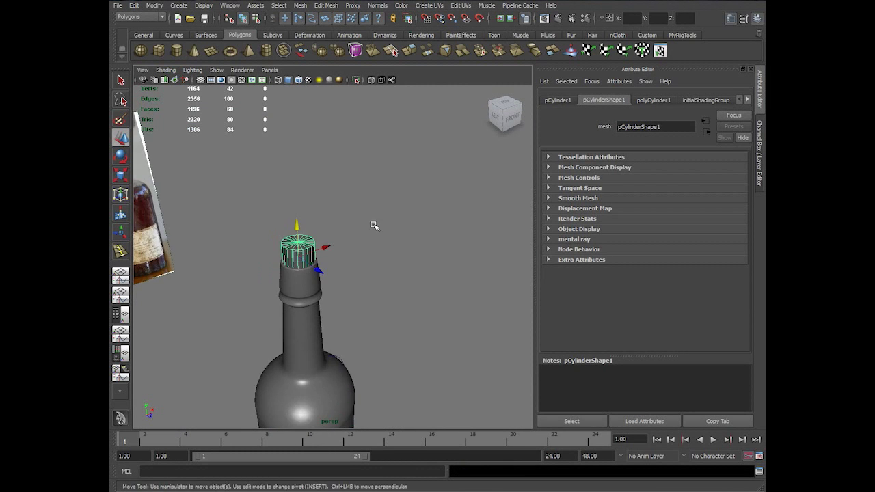
alt+right_drag(376, 225, 424, 284)
alt+middle_drag(393, 287, 448, 277)
alt+right_drag(448, 277, 464, 321)
key(ctrl+a)
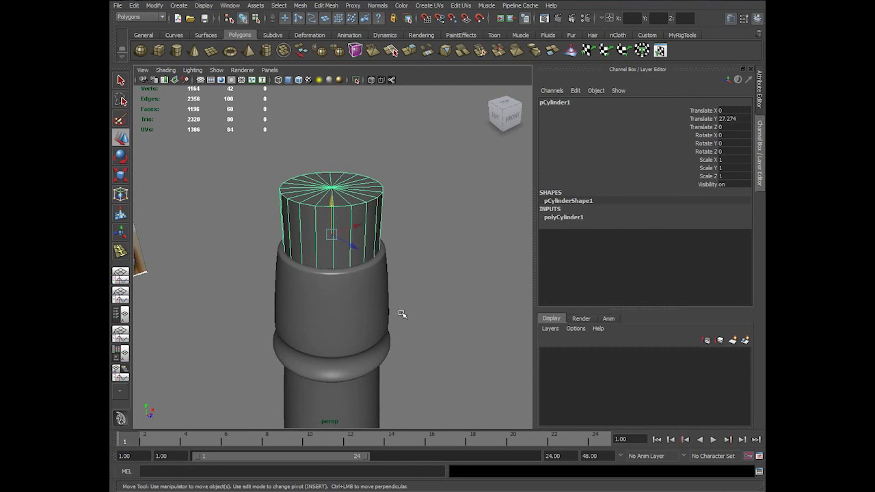
alt+right_drag(388, 311, 401, 319)
click(566, 219)
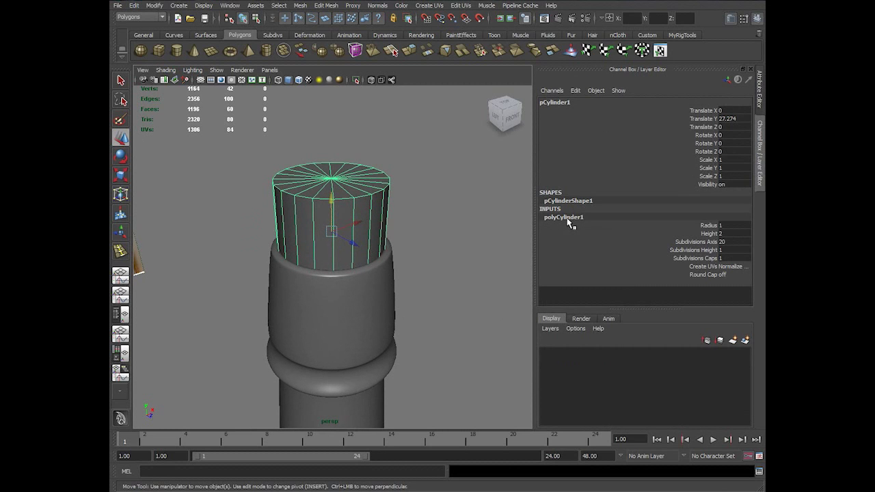
double_click(724, 242)
key(Return)
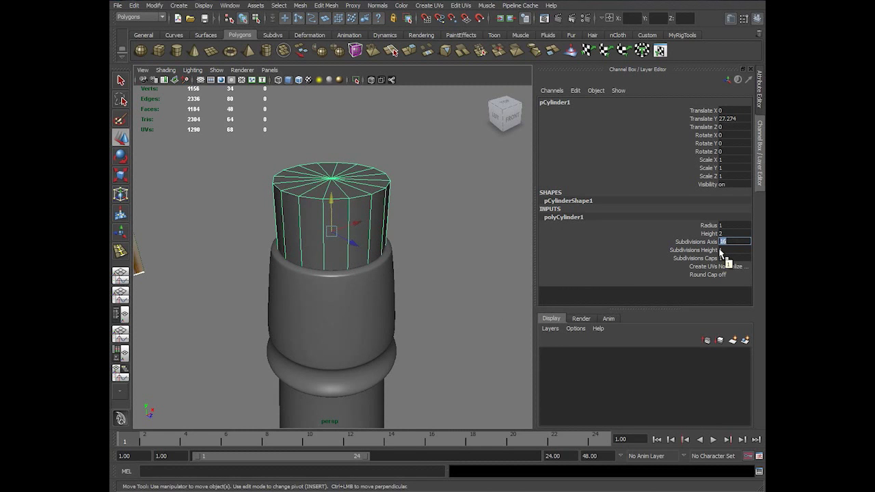
Set the cylinder's Subdivisions Height to 5, after trying lower values.
alt+drag(404, 222, 447, 234)
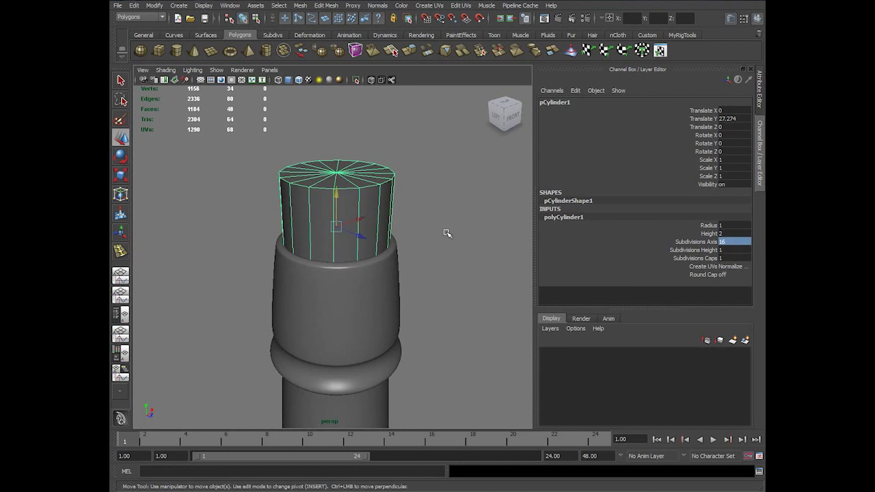
double_click(727, 258)
click(721, 250)
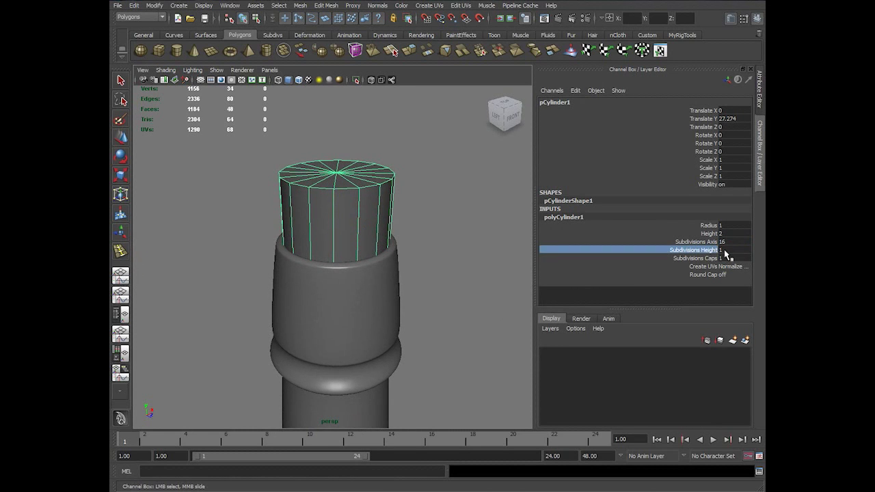
double_click(728, 251)
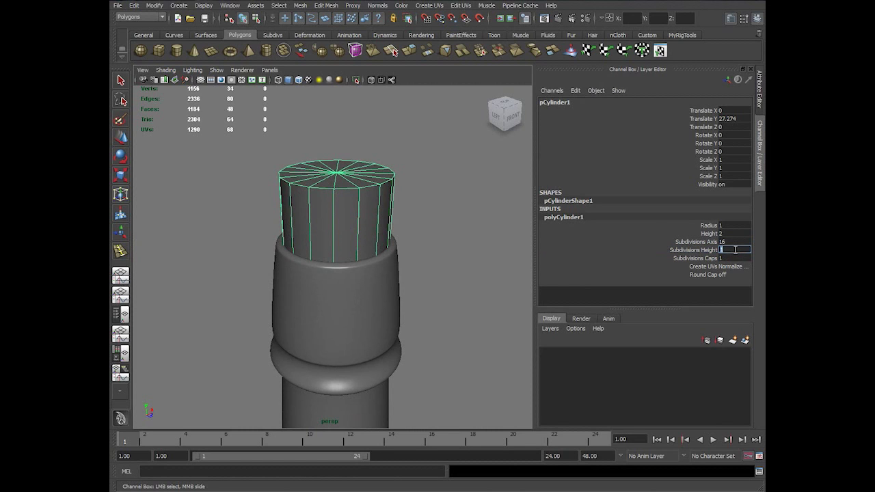
text(2)
key(Return)
text(4)
key(Return)
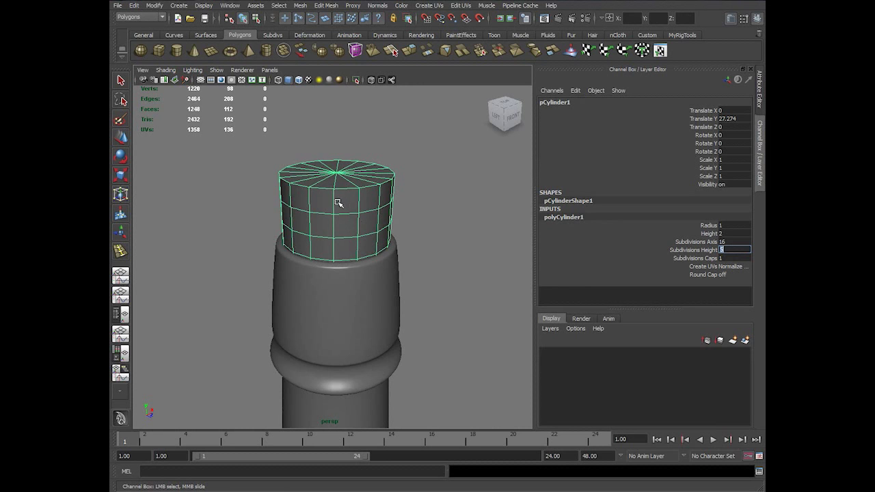
alt+drag(346, 203, 378, 172)
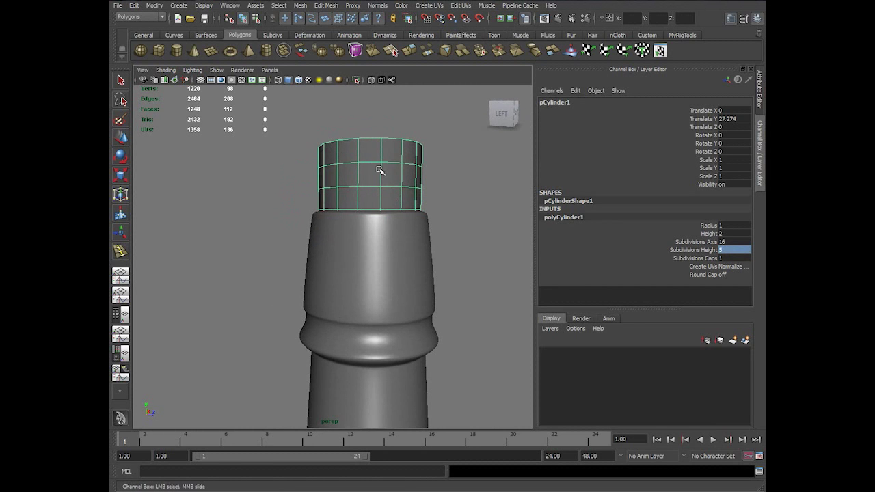
In the front wireframe view, lower the cylinder into the bottle's mouth to Translate Y 26.213.
key(w)
click(355, 81)
click(355, 81)
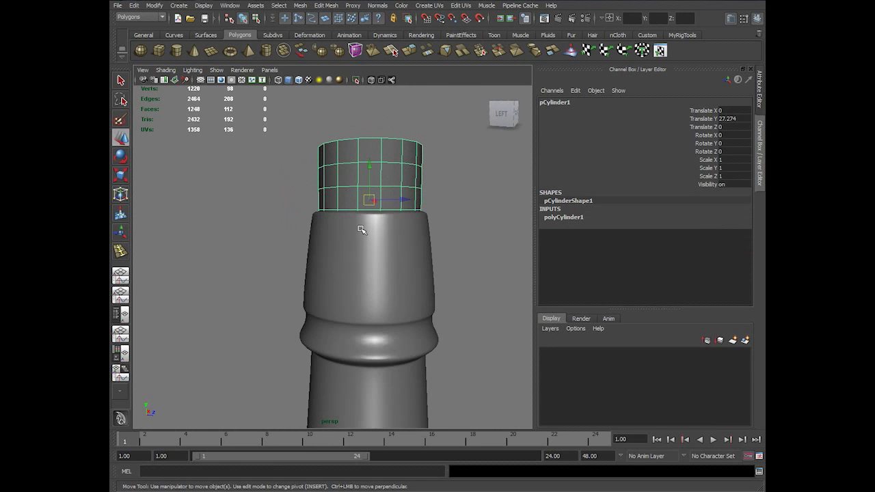
key(space)
drag(362, 229, 362, 243)
key(4)
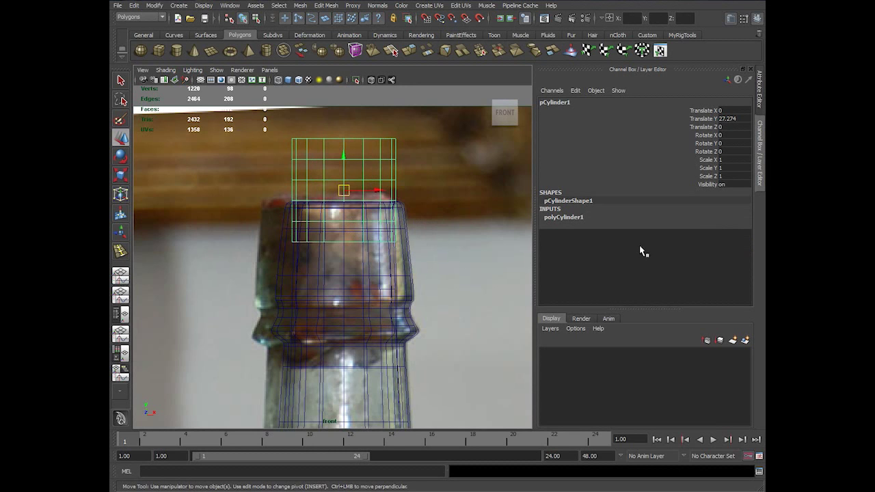
click(578, 219)
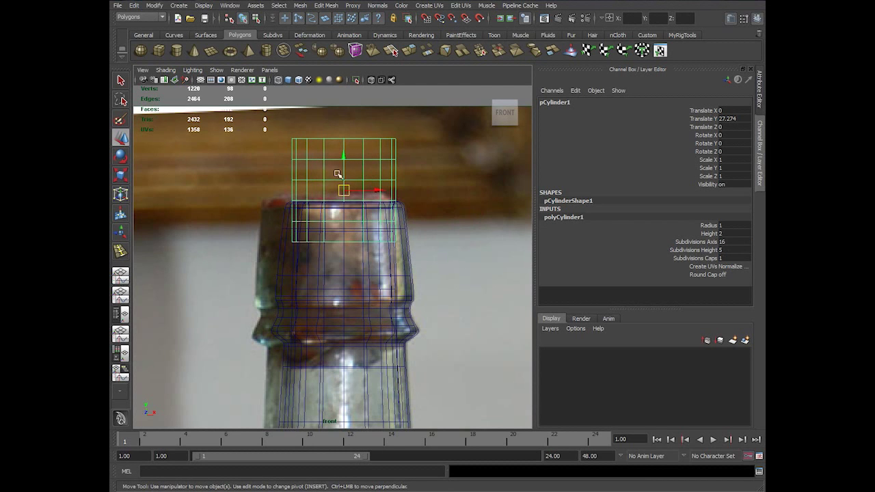
drag(343, 165, 348, 220)
alt+middle_drag(367, 322, 364, 307)
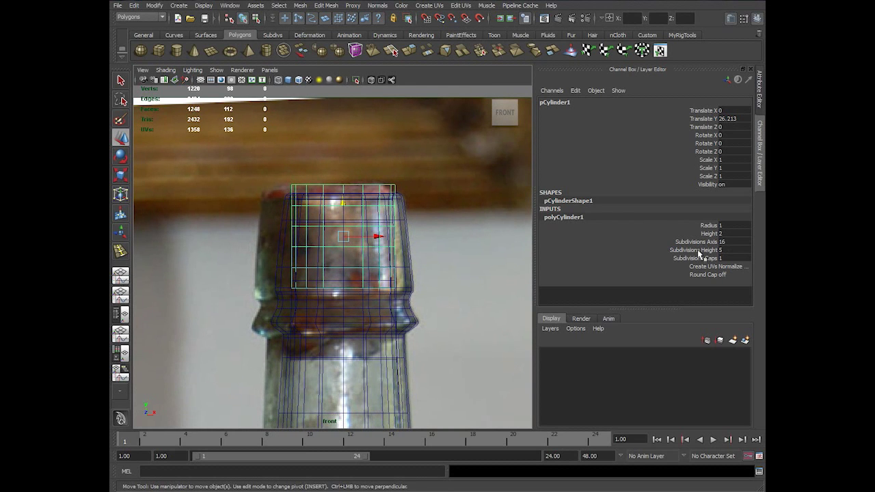
Set the cylinder's height to 3 and lower it to Translate Y 25.746 inside the bottle's neck.
click(710, 234)
middle_drag(322, 273, 341, 277)
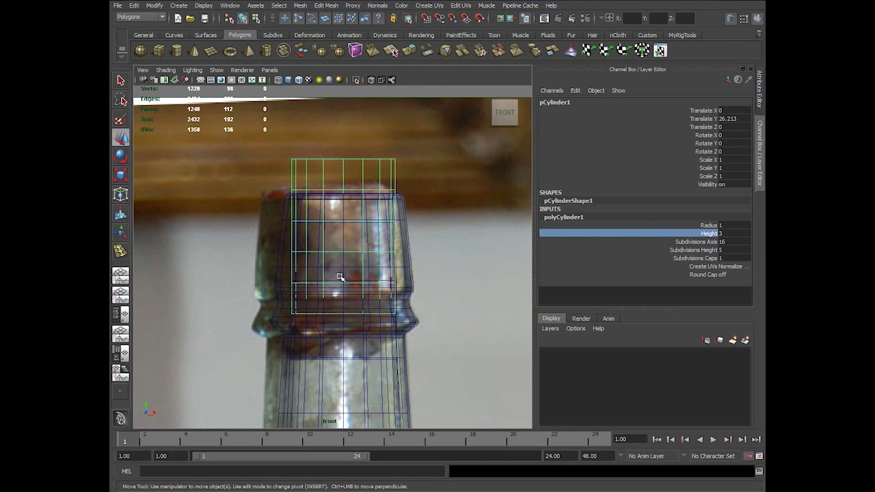
drag(344, 206, 342, 230)
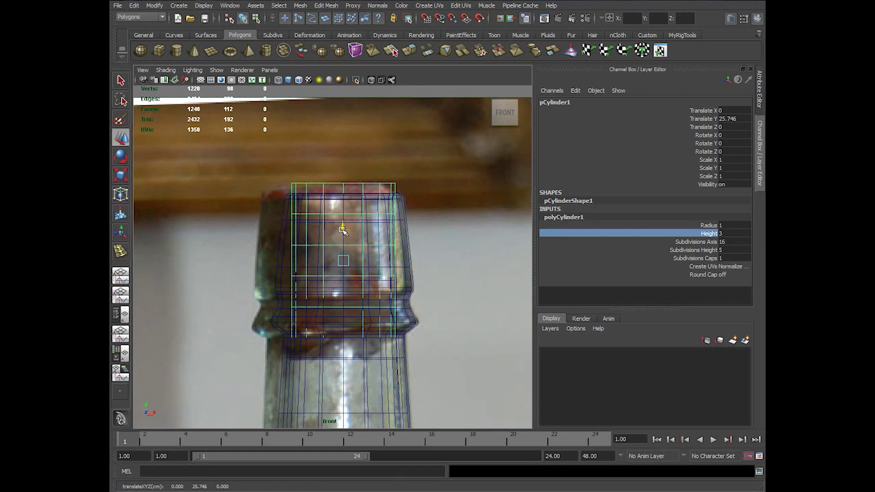
Set the cylinder's height to 3.2 and lower it to Translate Y 25.598 inside the bottle's neck.
click(698, 234)
middle_drag(294, 264, 299, 263)
key(w)
drag(344, 229, 345, 236)
alt+right_drag(379, 265, 303, 305)
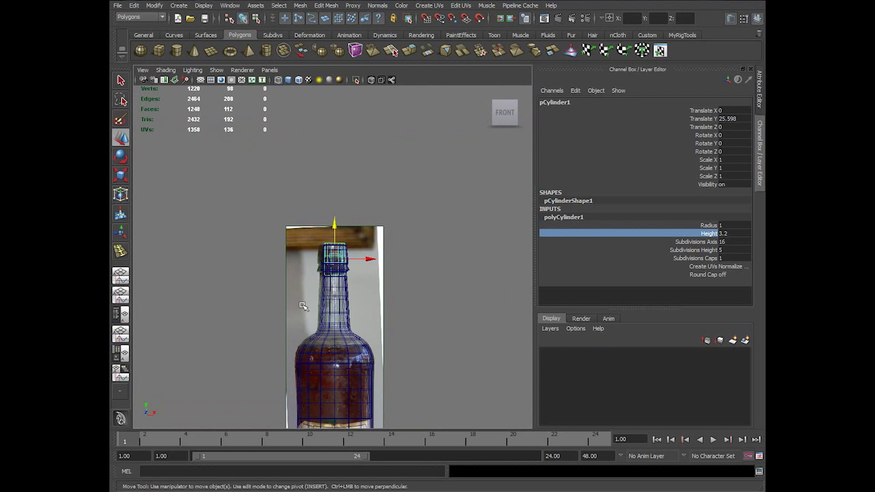
alt+middle_drag(307, 306, 357, 220)
alt+right_drag(358, 223, 410, 270)
scroll(410, 270, up, 4)
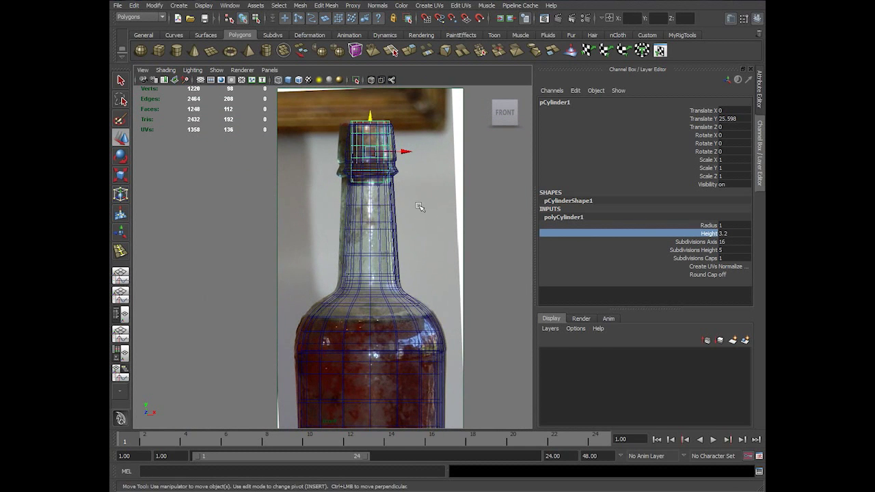
In the shaded perspective view, select the cylinder's top rim edge loop and bevel it.
key(5)
key(space)
drag(411, 205, 416, 190)
alt+drag(390, 223, 369, 259)
alt+middle_drag(365, 248, 371, 205)
alt+right_drag(371, 205, 387, 242)
alt+middle_drag(384, 197, 373, 205)
alt+right_drag(373, 205, 407, 201)
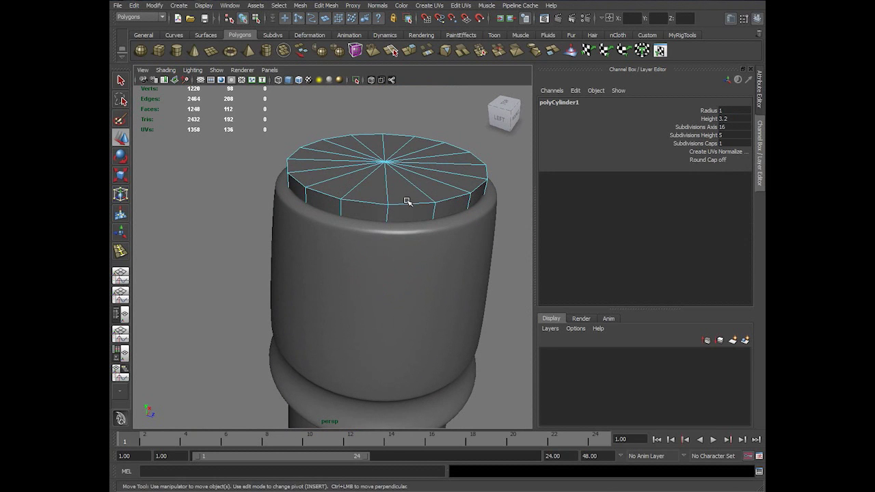
click(408, 204)
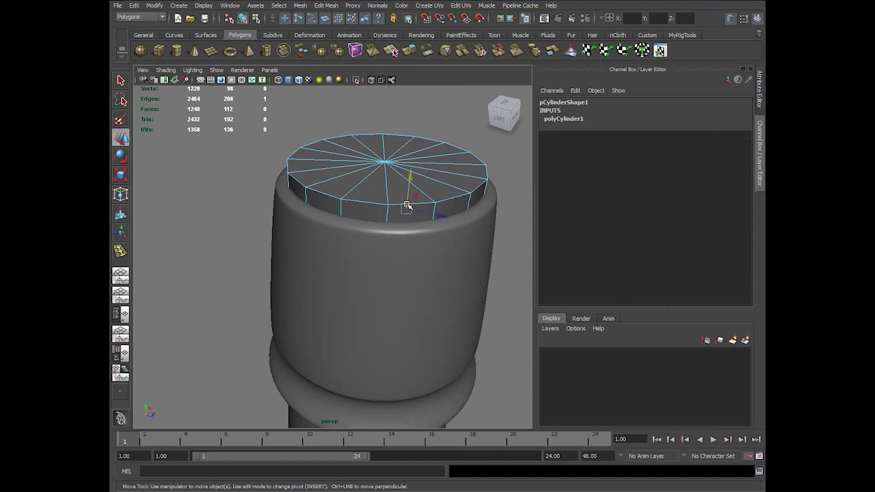
double_click(434, 190)
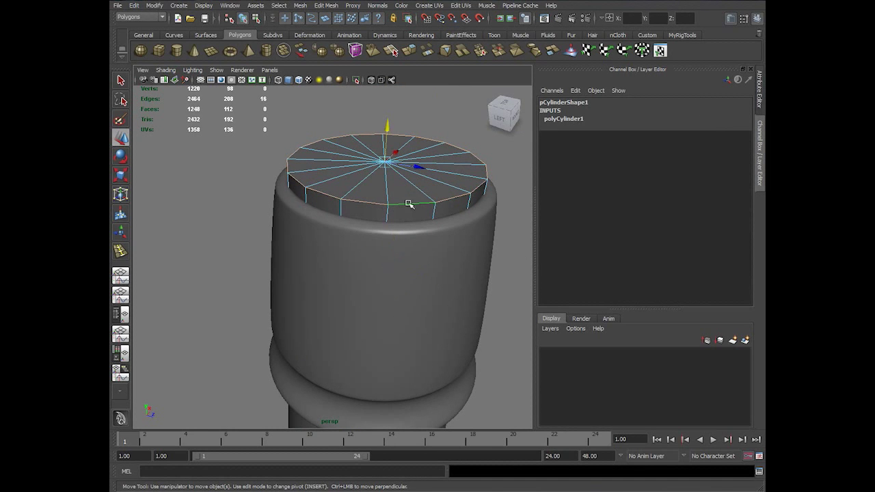
click(320, 5)
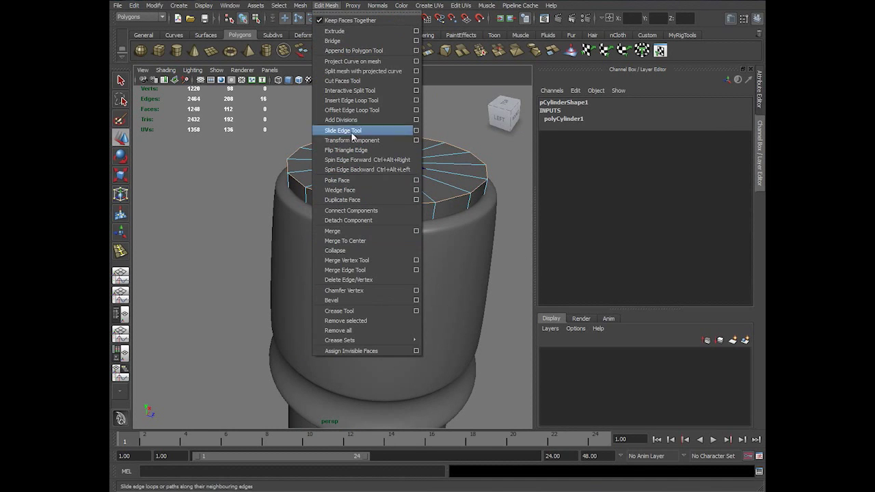
click(353, 302)
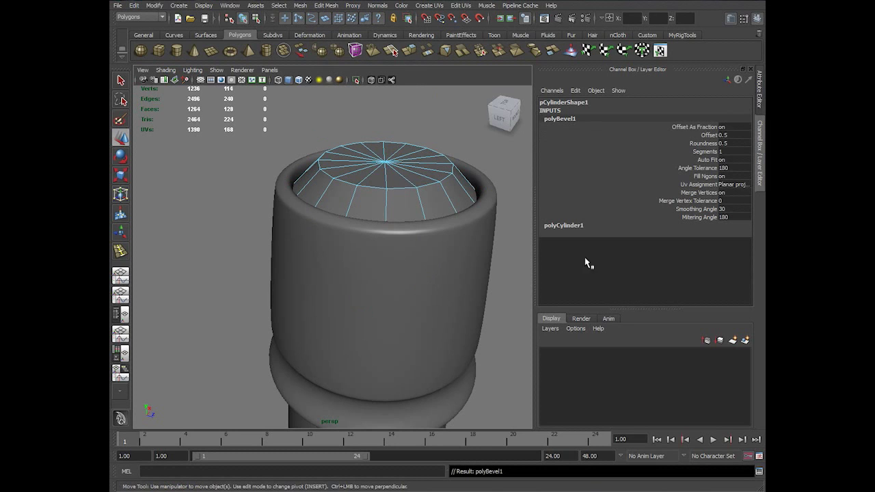
Set the rim bevel's Offset to 0.15, after trying 0.2.
click(725, 136)
text(0.2)
key(Return)
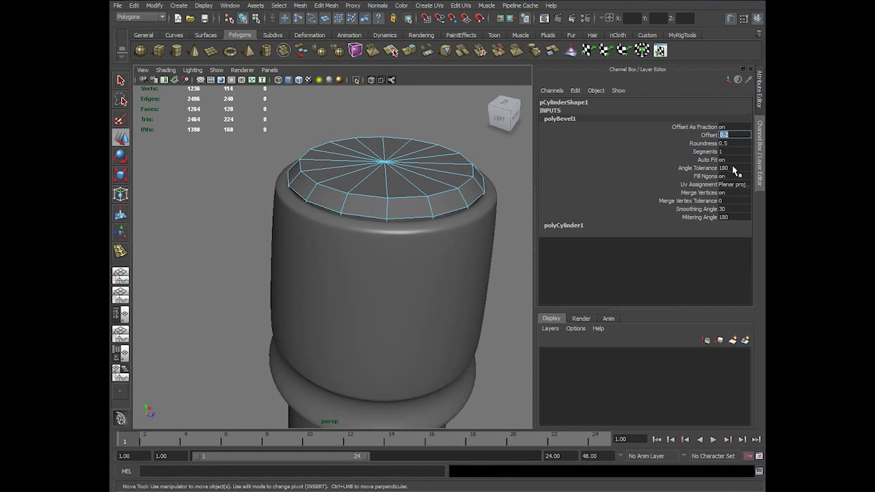
text(0.15)
key(Return)
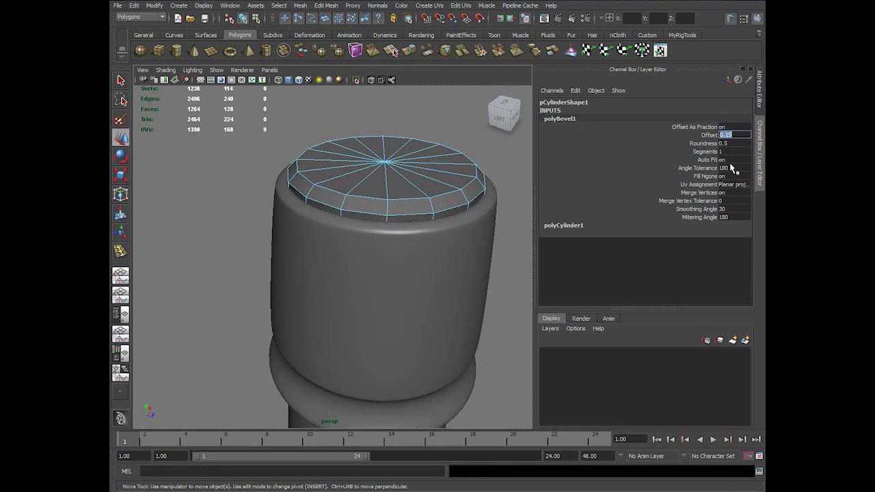
Return the cylinder to object mode and isolate it in the perspective view.
right_drag(380, 191, 406, 165)
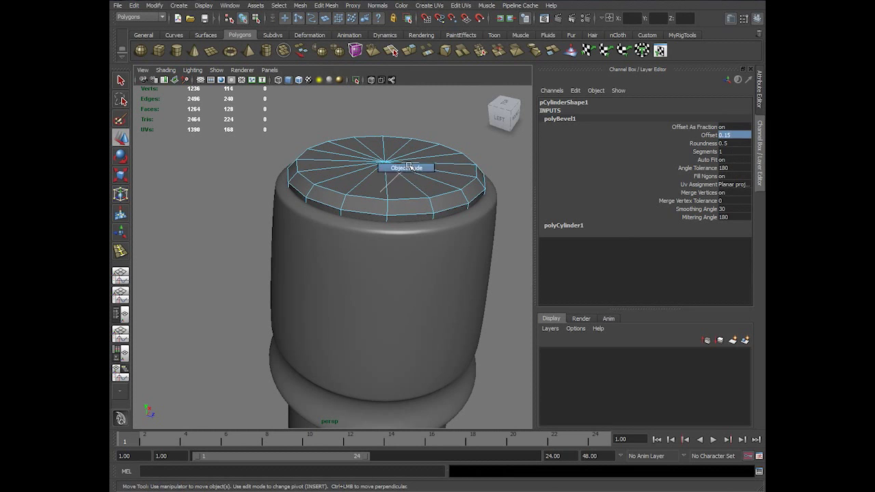
click(356, 80)
alt+right_drag(409, 222, 322, 232)
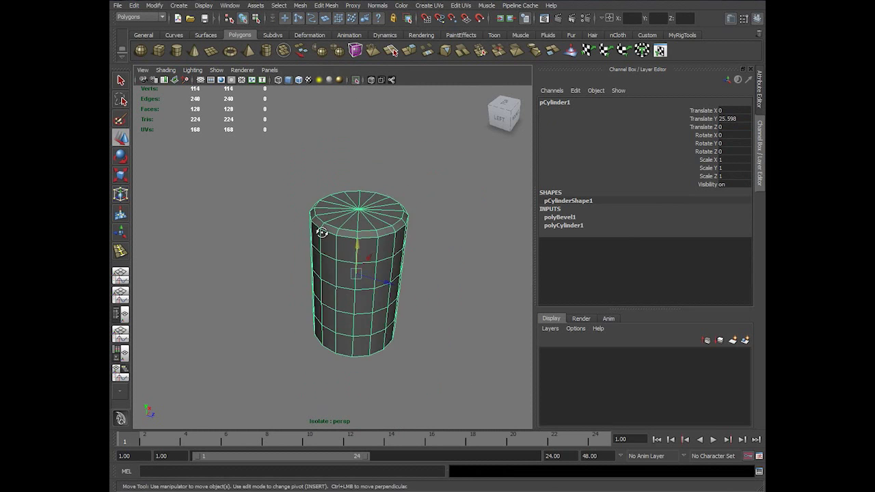
alt+drag(322, 232, 316, 263)
alt+right_drag(316, 263, 375, 275)
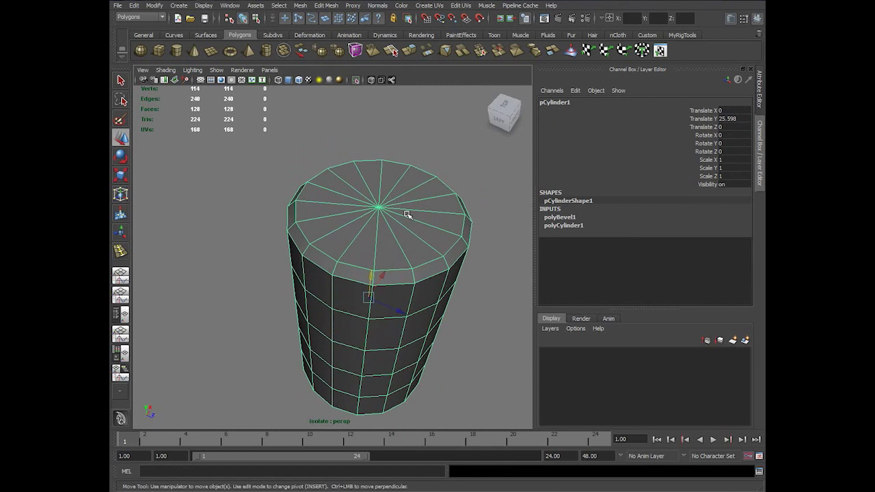
Select the vertex at the centre of the cylinder's top cap and apply Chamfer Vertex to it.
right_drag(407, 213, 353, 215)
click(379, 206)
click(325, 6)
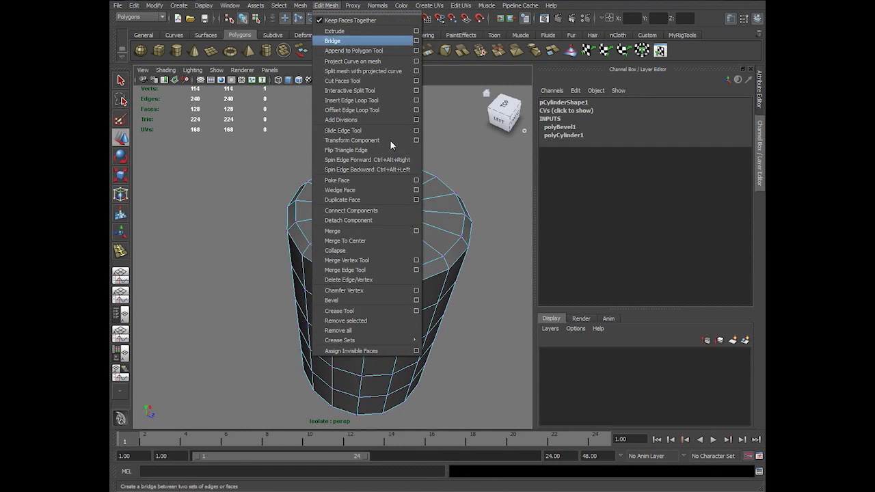
click(403, 291)
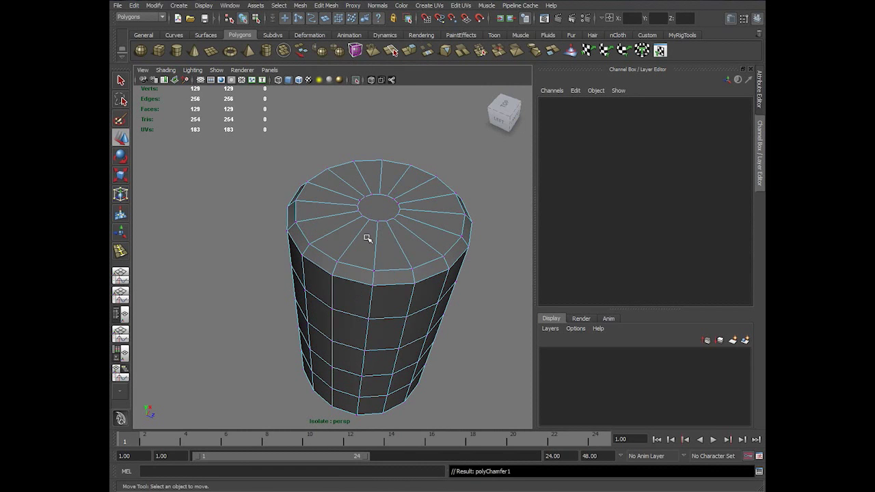
Return the cylinder to object mode and activate the Split Polygon Tool for its top cap.
alt+drag(368, 239, 414, 253)
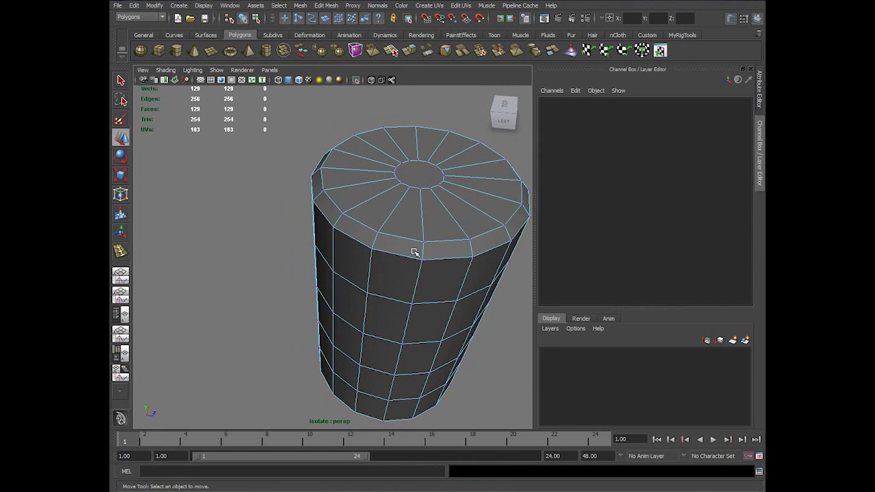
alt+middle_drag(418, 242, 336, 278)
alt+right_drag(336, 278, 372, 296)
alt+drag(372, 297, 374, 298)
right_drag(306, 296, 335, 264)
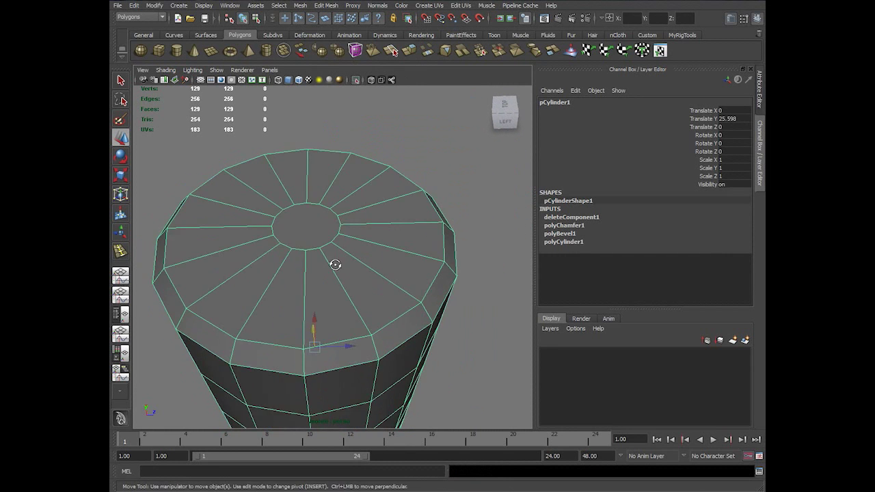
alt+drag(335, 264, 342, 265)
mouse_move(345, 227)
shift+right_down()
mouse_move(322, 226)
mouse_move(361, 226)
shift+right_up()
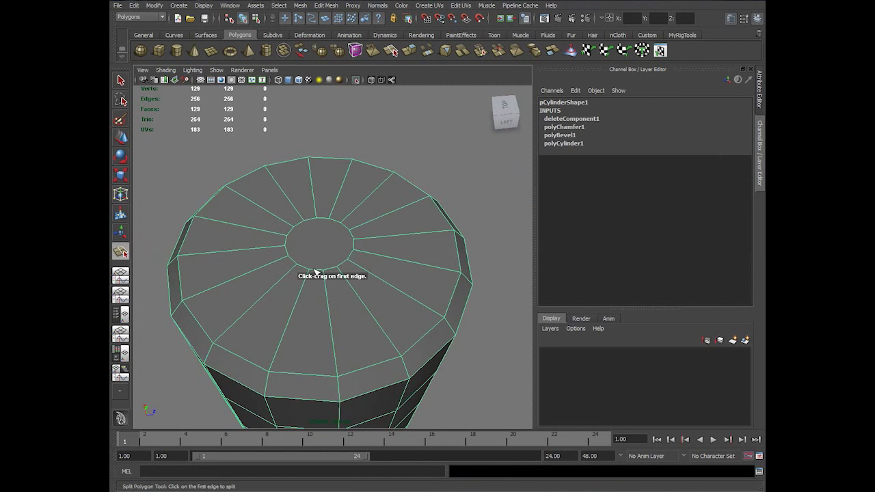
click(311, 269)
click(335, 223)
key(Return)
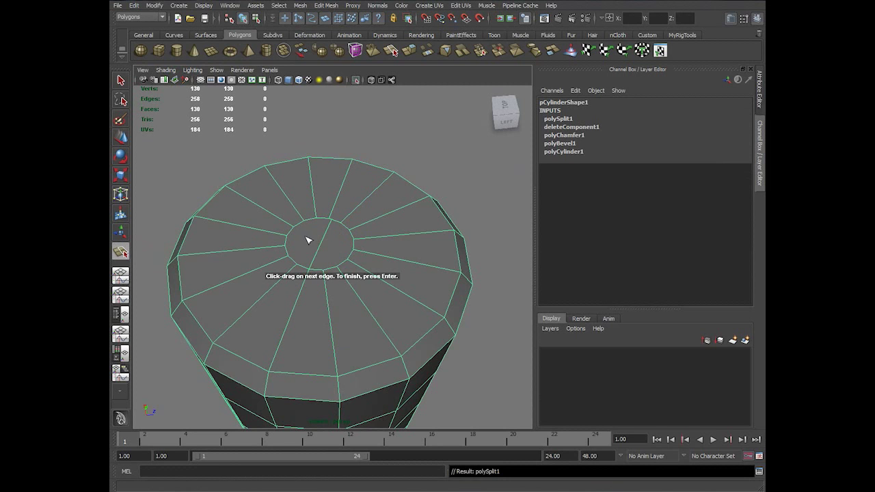
scroll(307, 243, up, 3)
key(ctrl+z)
Split the small central cap polygon with two crossing cuts, each running between opposite vertices.
drag(309, 275, 276, 277)
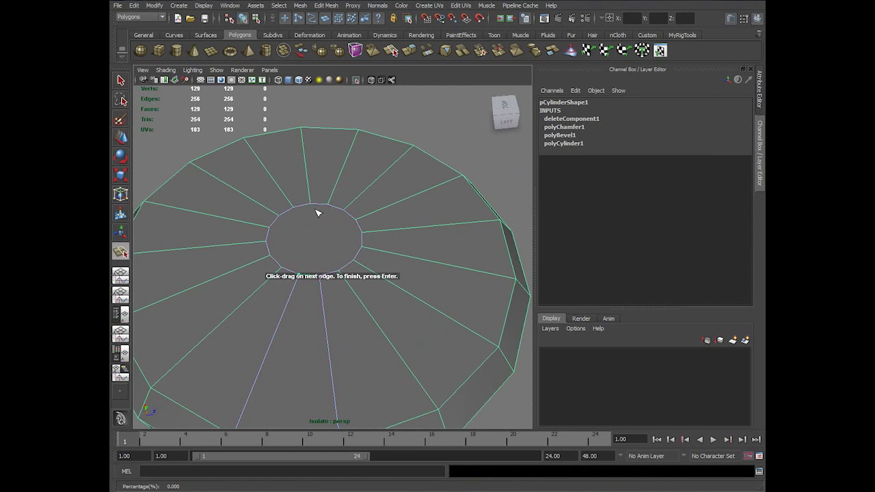
drag(317, 204, 347, 218)
key(Return)
click(362, 246)
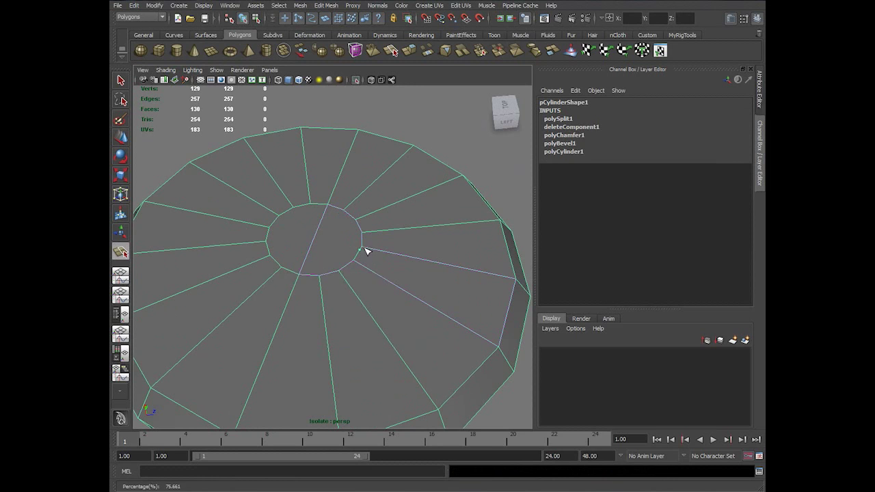
click(272, 227)
key(Return)
scroll(290, 262, up, 2)
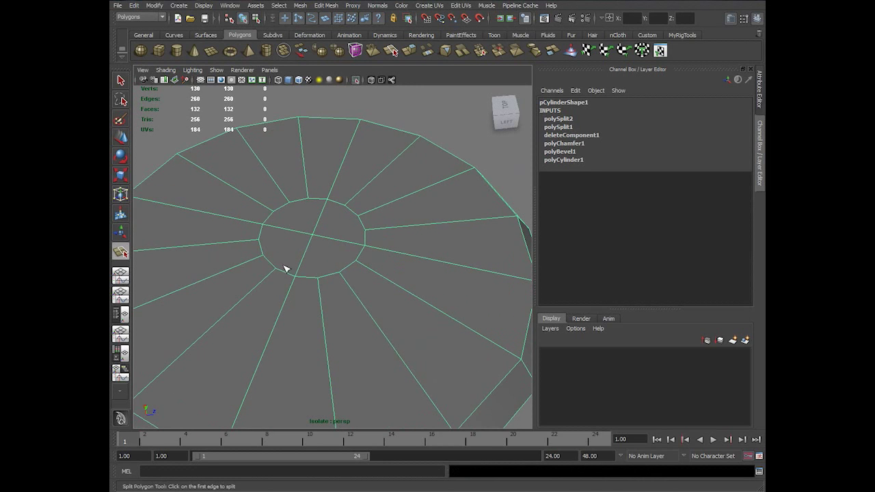
Add two more cuts across the central cap polygon, parallel to the first cut and one on each side of it.
click(277, 270)
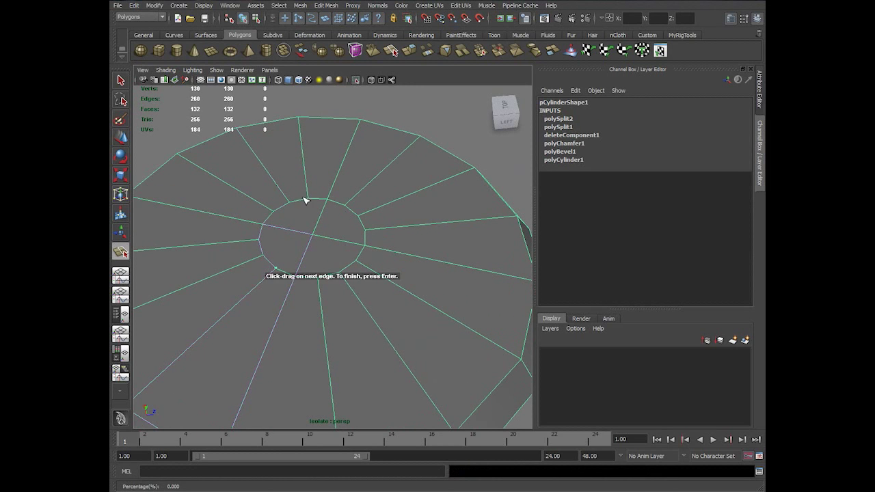
click(306, 200)
key(Return)
drag(330, 278, 306, 292)
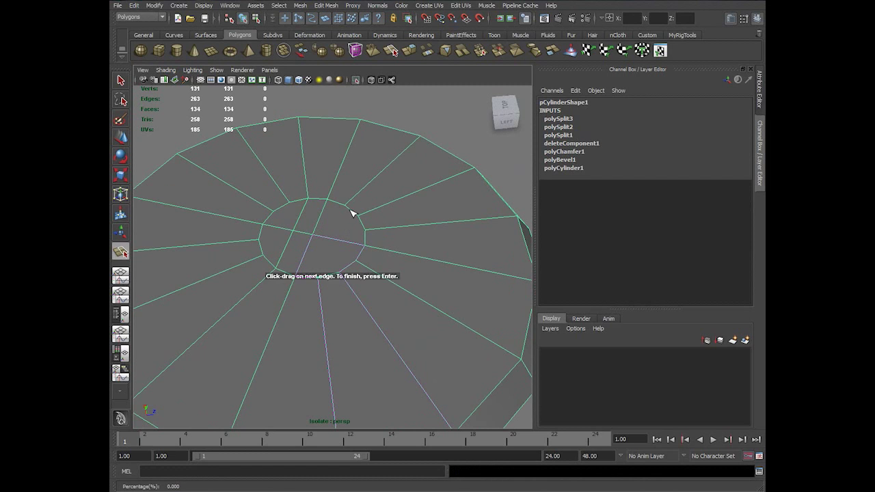
drag(351, 211, 310, 220)
key(Return)
Complete the central cap grid with two crosswise cuts, one on each side of the existing crosswise cut, and leave the split tool.
drag(365, 234, 369, 213)
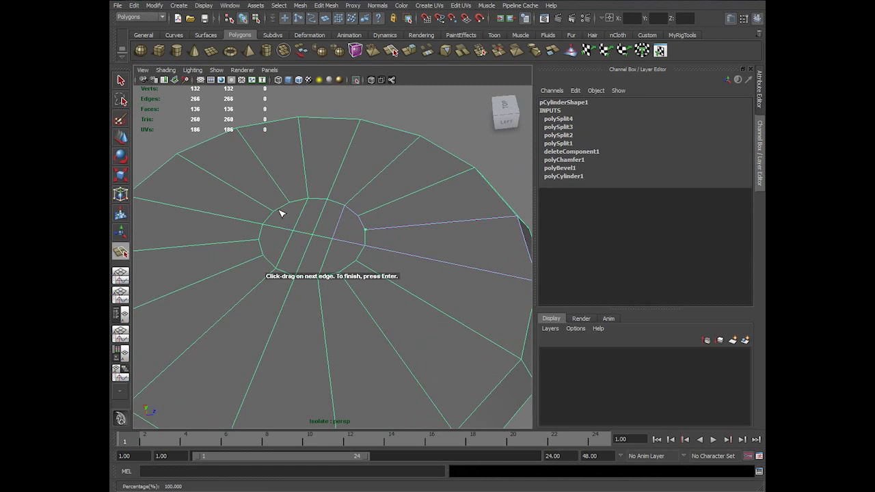
key(Return)
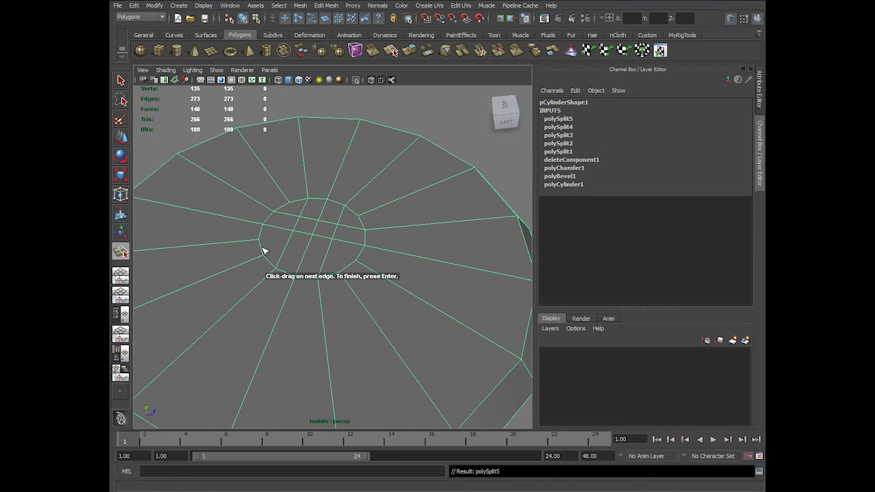
click(262, 246)
key(Return)
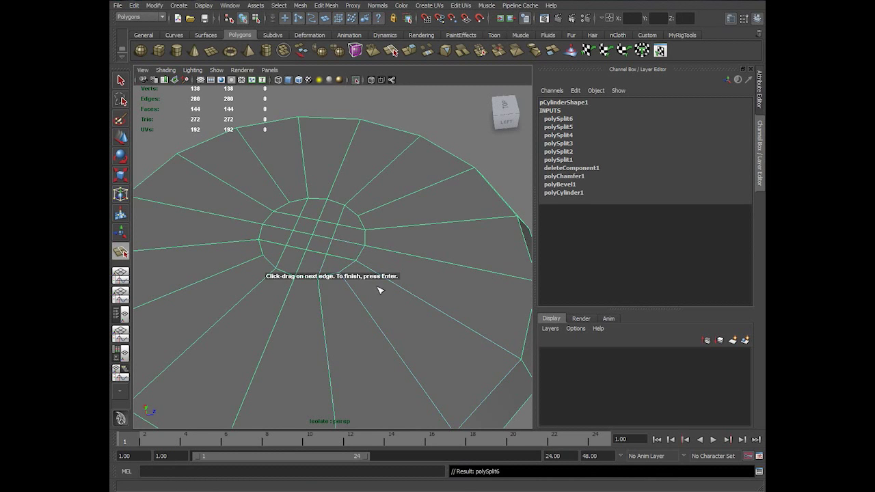
scroll(411, 277, down, 5)
key(w)
scroll(451, 325, up, 4)
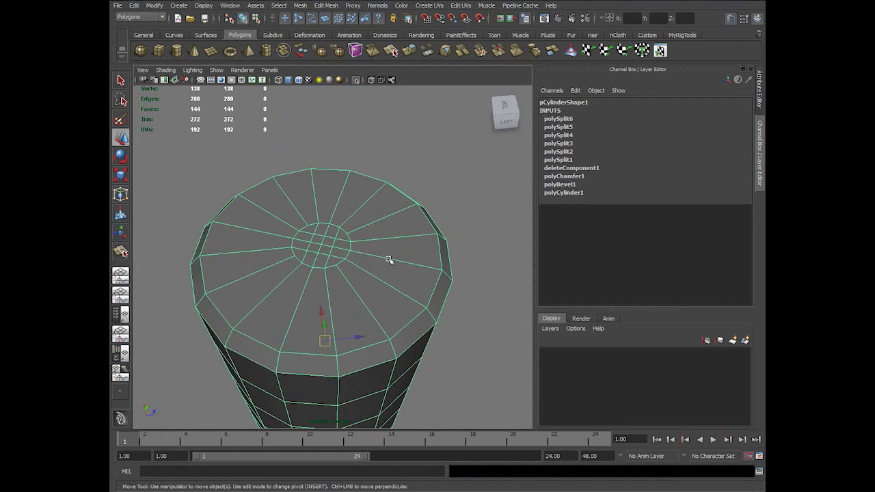
Insert two concentric edge loops on the top cap between the central grid and the beveled rim, then return to object mode.
click(388, 249)
shift+right_drag(389, 241, 334, 268)
drag(387, 261, 421, 270)
alt+right_drag(365, 302, 307, 309)
alt+drag(308, 309, 317, 267)
key(w)
right_drag(308, 322, 364, 279)
In the front view, delete the cylinder's lower two rows of faces together with its bottom cap, and return to object mode.
key(space)
drag(349, 284, 350, 299)
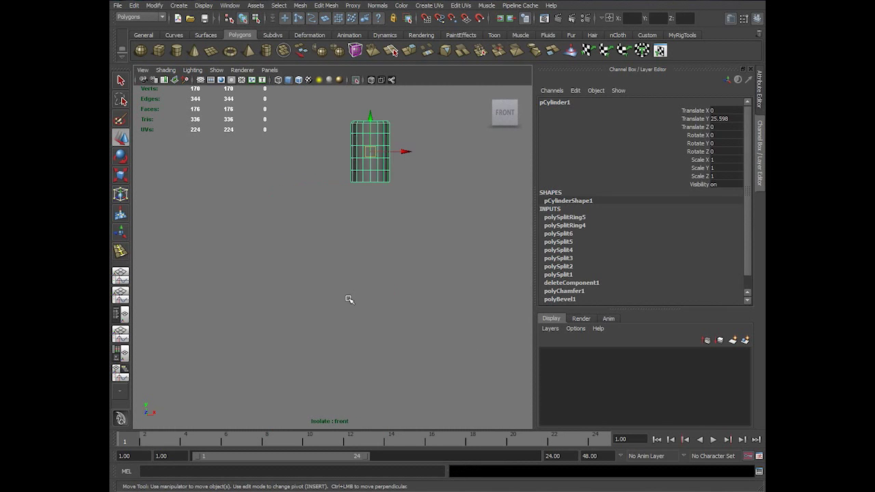
alt+middle_drag(375, 213, 361, 298)
alt+right_drag(361, 298, 410, 318)
alt+middle_drag(376, 250, 356, 263)
alt+right_drag(357, 263, 397, 302)
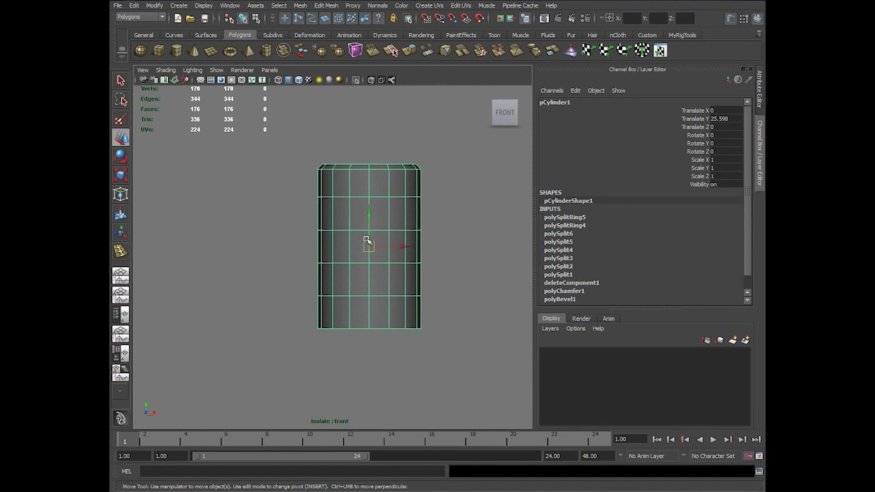
click(289, 270)
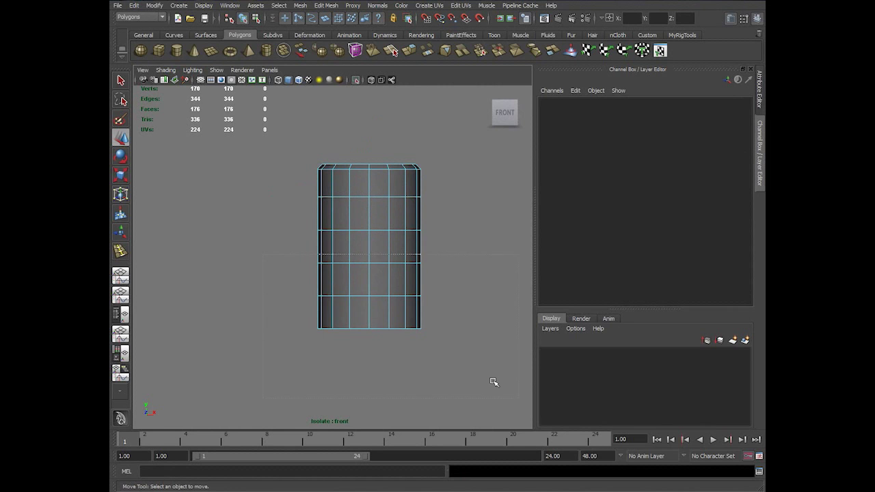
drag(493, 382, 518, 398)
drag(286, 279, 590, 389)
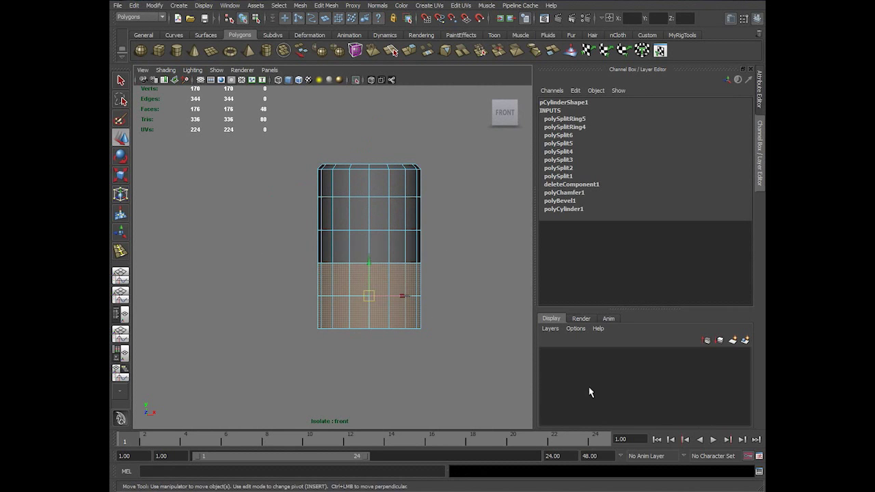
key(Delete)
key(F8)
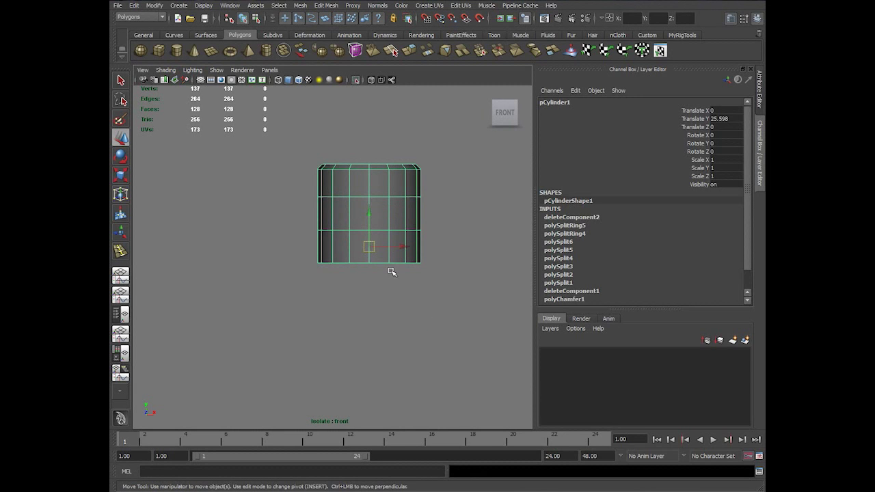
Delete the shortened cylinder's construction history.
click(134, 5)
mouse_move(198, 201)
mouse_move(202, 113)
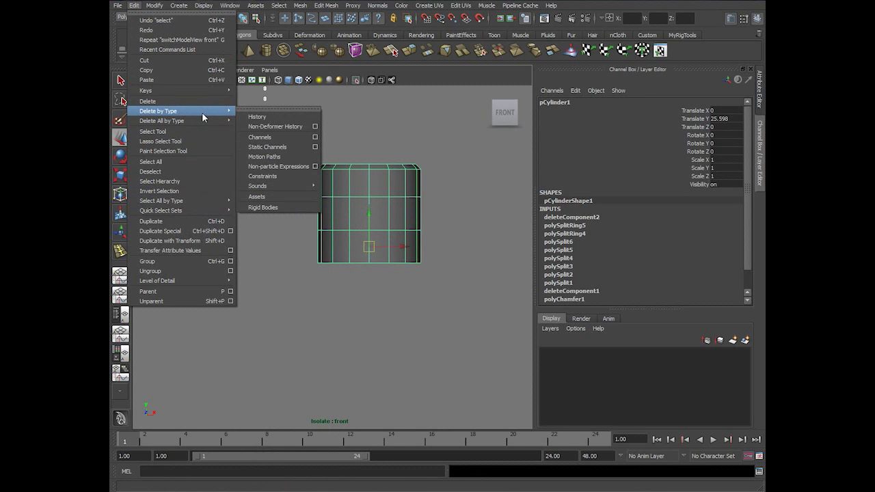
click(260, 117)
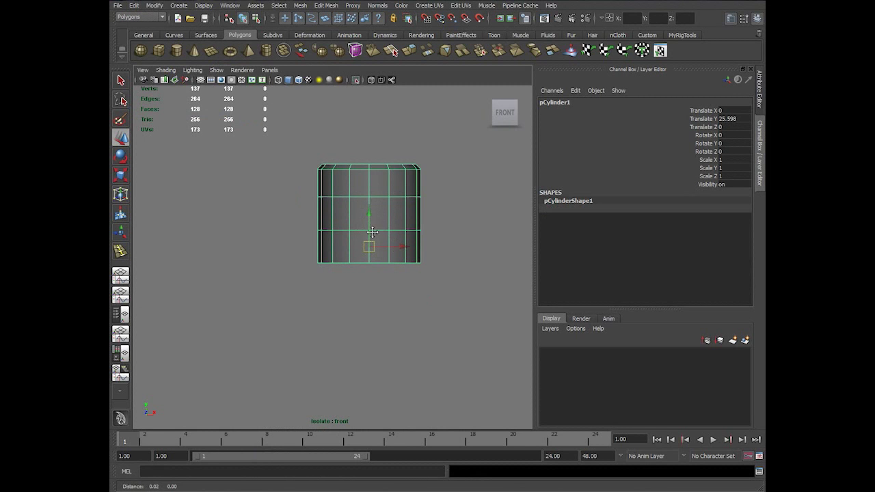
alt+middle_drag(373, 264, 354, 286)
scroll(367, 281, up, 4)
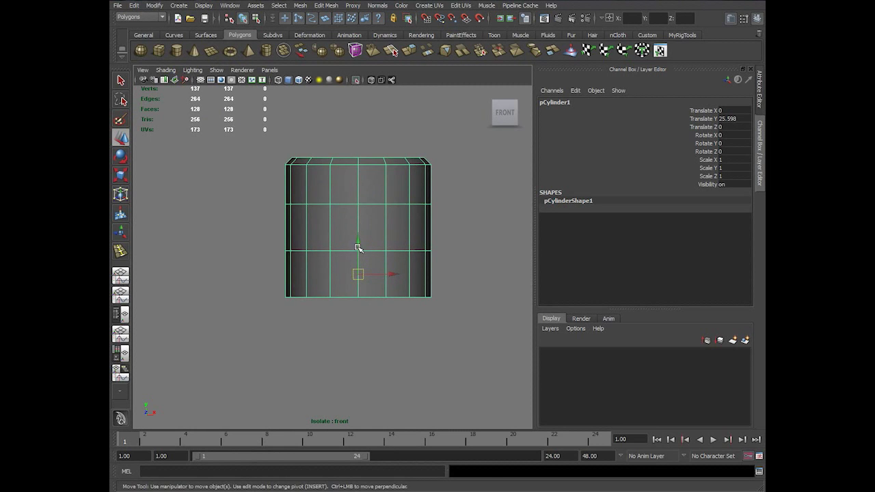
Snap the cylinder's pivot to its open lower edge and mirror the geometry in -Y, merging it with the original and merging vertices.
drag(360, 245, 362, 288)
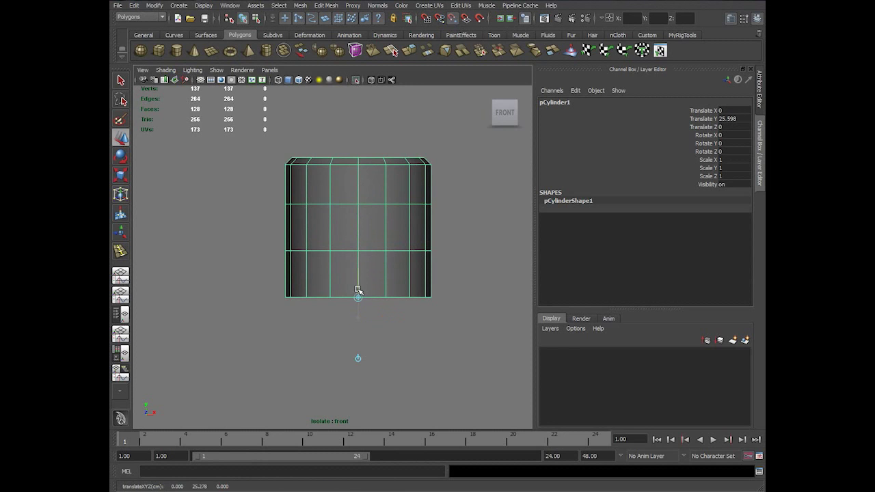
drag(360, 294, 374, 297)
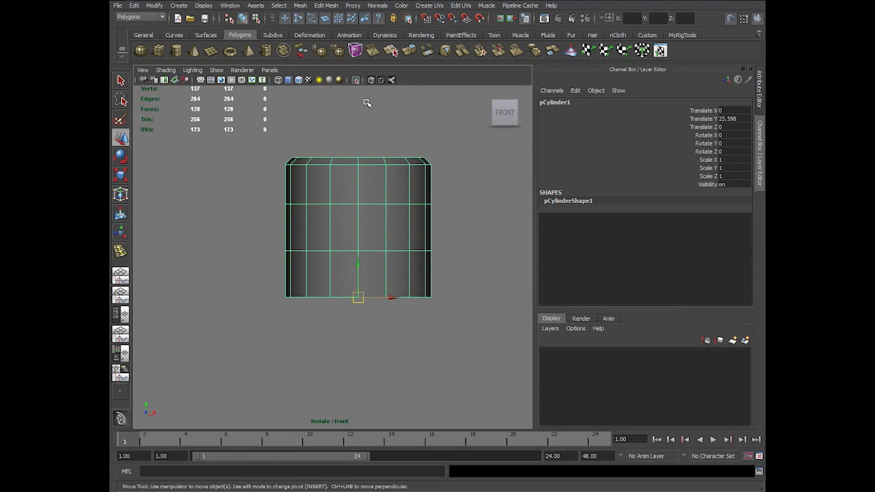
click(301, 6)
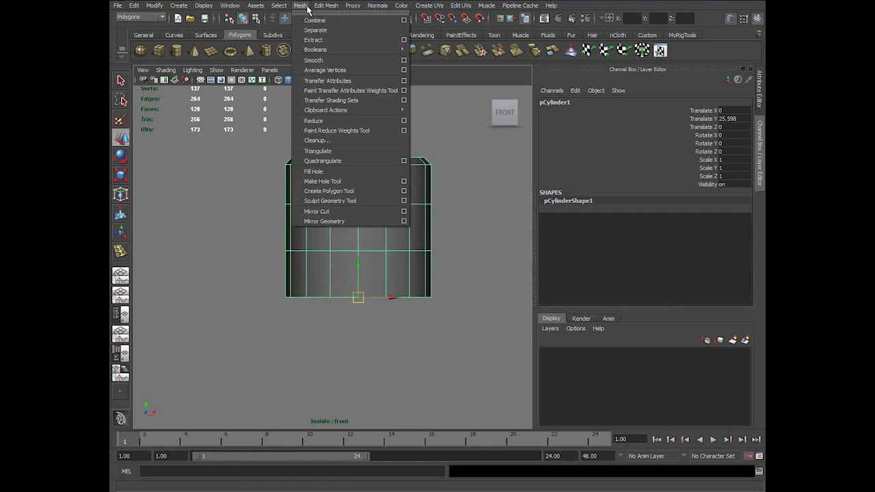
click(403, 222)
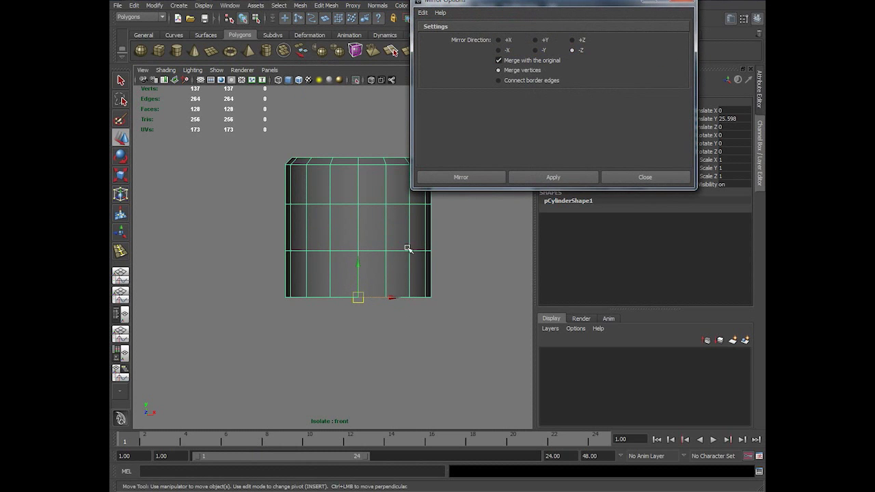
click(549, 177)
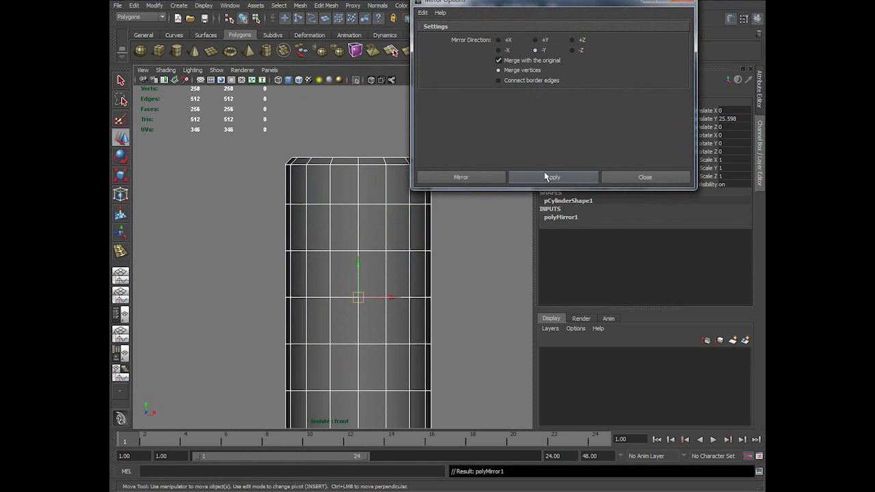
click(646, 179)
Examine the mirrored cylinder's caps and side walls in the perspective view.
scroll(376, 273, down, 5)
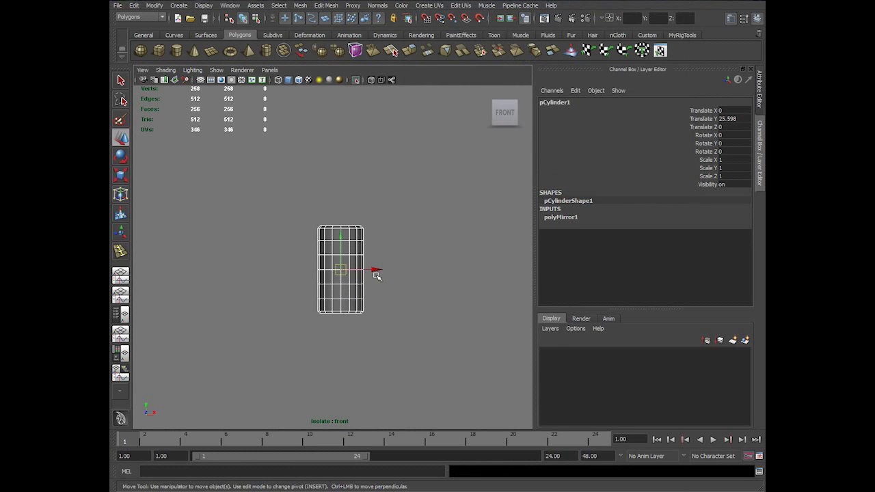
click(455, 291)
key(space)
drag(419, 303, 410, 282)
click(351, 277)
scroll(361, 217, up, 3)
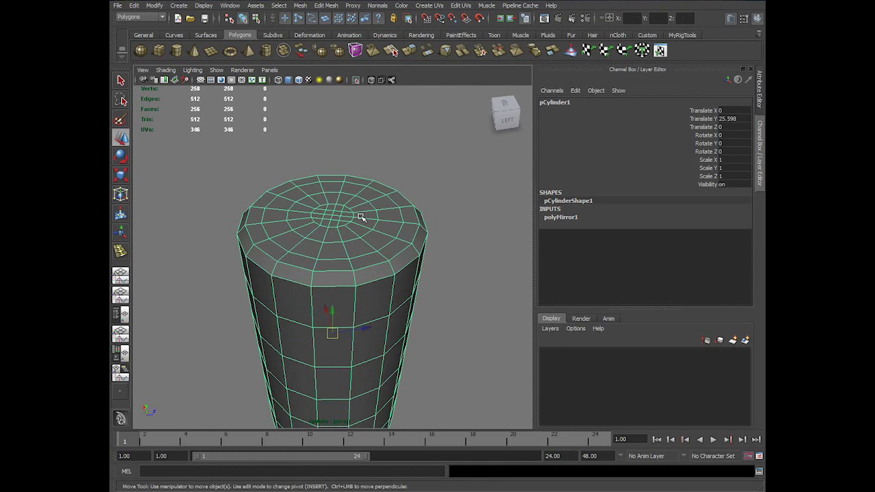
alt+drag(350, 283, 326, 283)
scroll(283, 237, down, 3)
alt+drag(283, 236, 365, 319)
scroll(365, 318, up, 2)
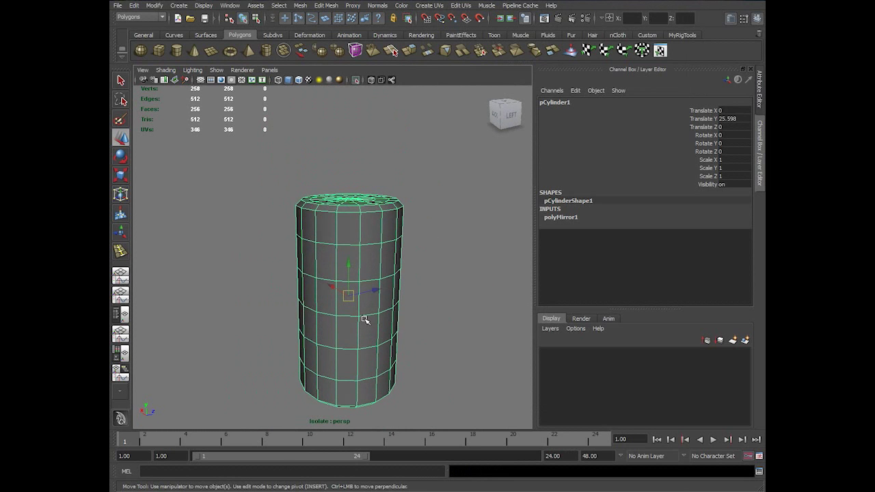
Turn off isolation so the bottle is displayed together with the mirrored cylinder.
click(271, 71)
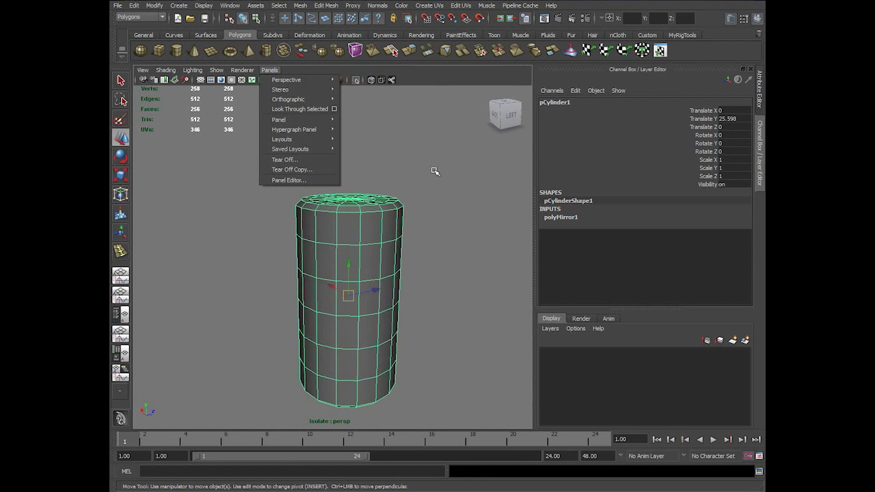
click(435, 172)
click(356, 82)
scroll(411, 225, down, 4)
alt+drag(373, 271, 361, 245)
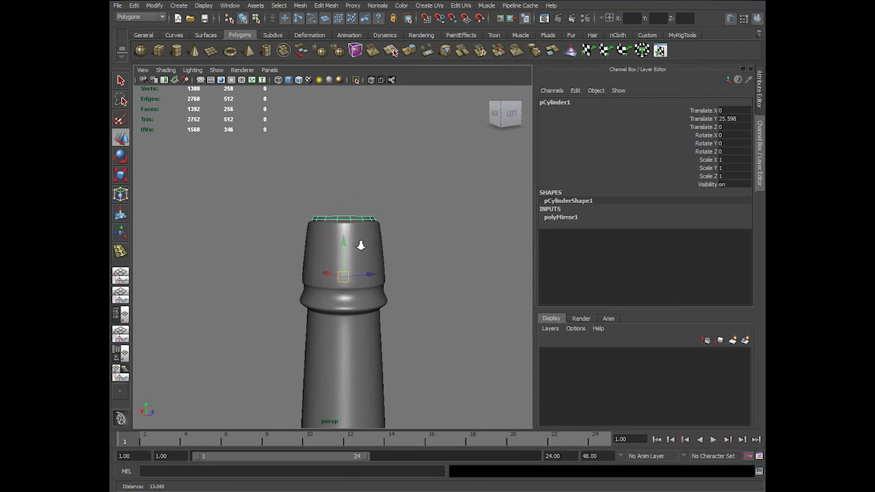
In the wireframe front view, scale the stopper to 0.874 in Y and raise it to Translate Y 25.869, then restore shading.
key(4)
key(space)
drag(423, 242, 425, 263)
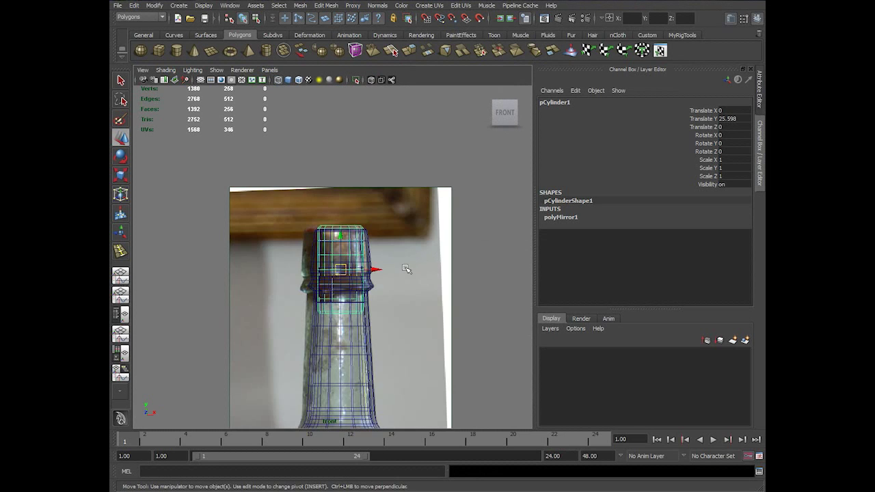
alt+middle_drag(406, 330, 416, 295)
scroll(417, 304, up, 4)
scroll(410, 294, up, 2)
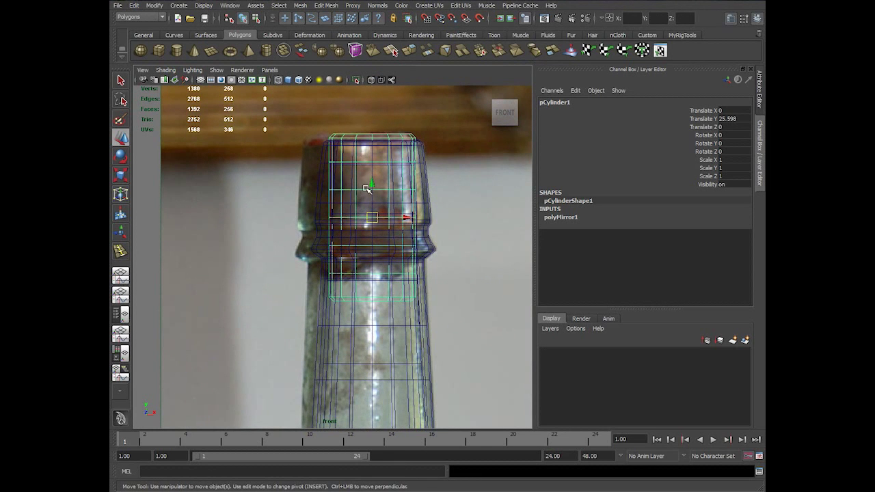
drag(367, 189, 373, 166)
key(r)
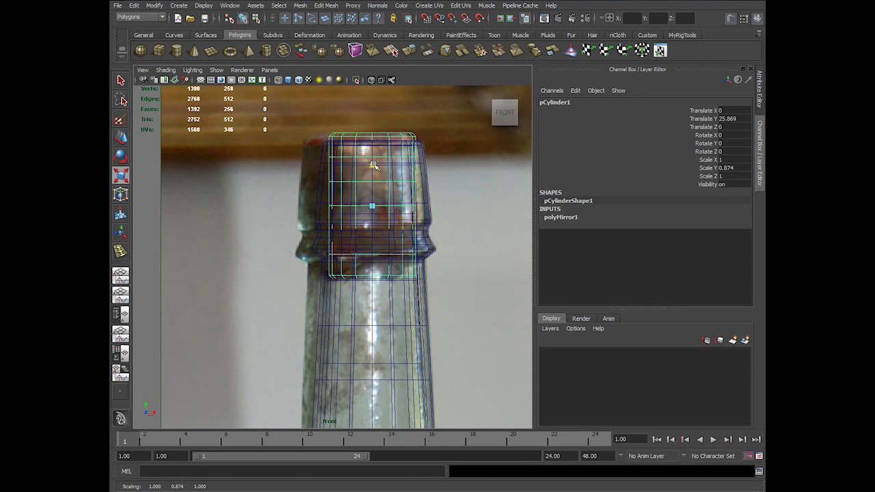
key(w)
key(5)
Return to the perspective view and isolate the stopper.
key(space)
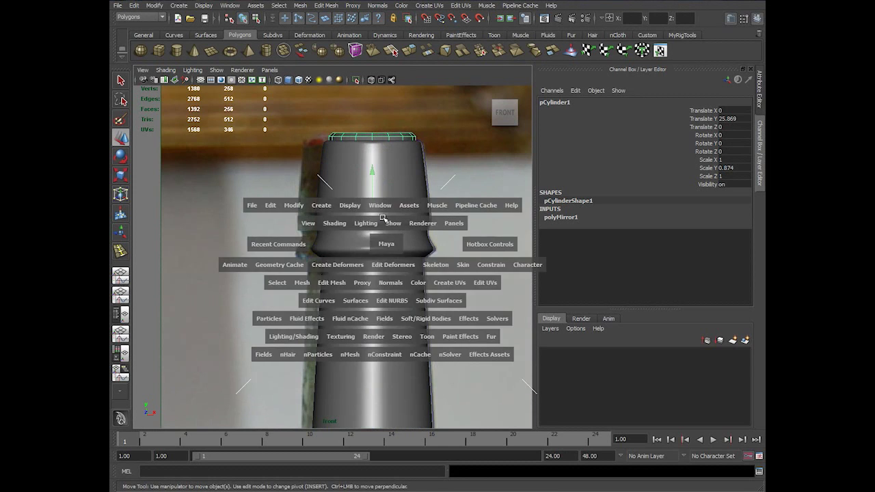
drag(385, 244, 384, 218)
click(434, 297)
mouse_move(434, 297)
alt+mouse_down()
mouse_move(365, 331)
mouse_move(367, 265)
mouse_move(347, 239)
alt+mouse_up()
click(342, 225)
click(357, 80)
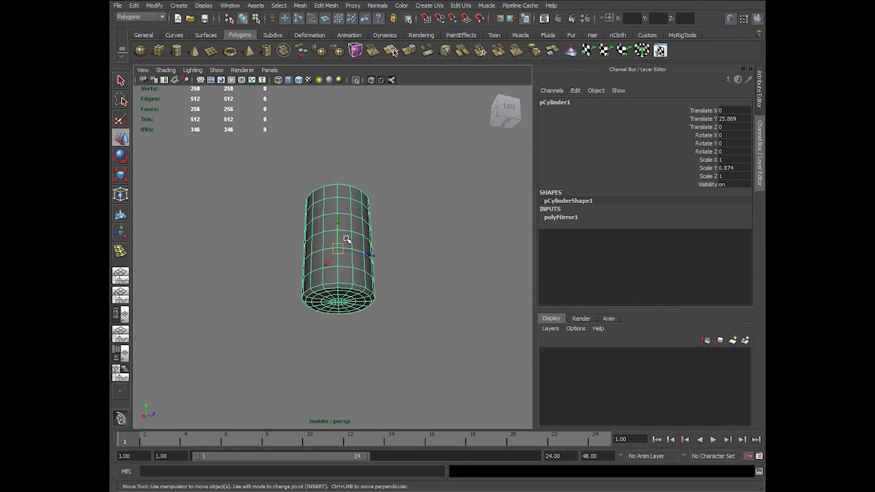
In the front view, select the stopper's lowest vertices with soft selection and scale them inward to taper the lower end.
key(space)
alt+drag(344, 294, 354, 305)
right_drag(372, 265, 270, 256)
drag(272, 258, 572, 342)
alt+right_drag(415, 291, 435, 327)
key(b)
drag(390, 317, 430, 317)
key(r)
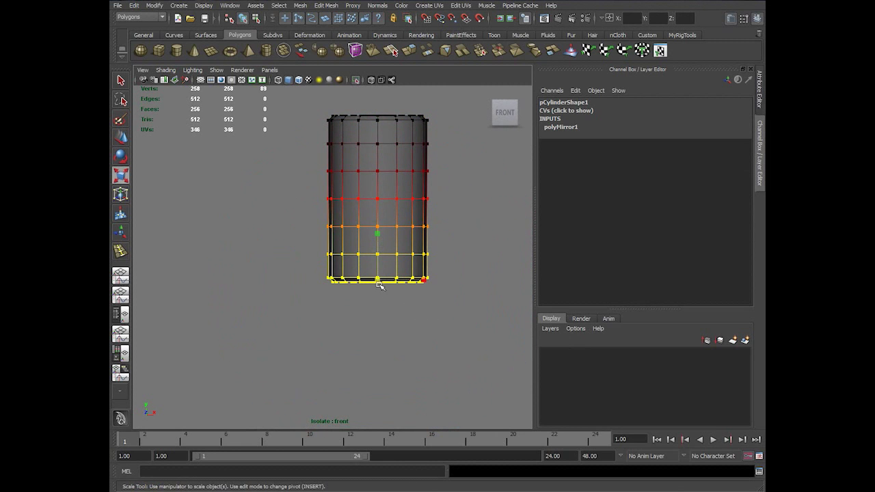
drag(380, 279, 374, 279)
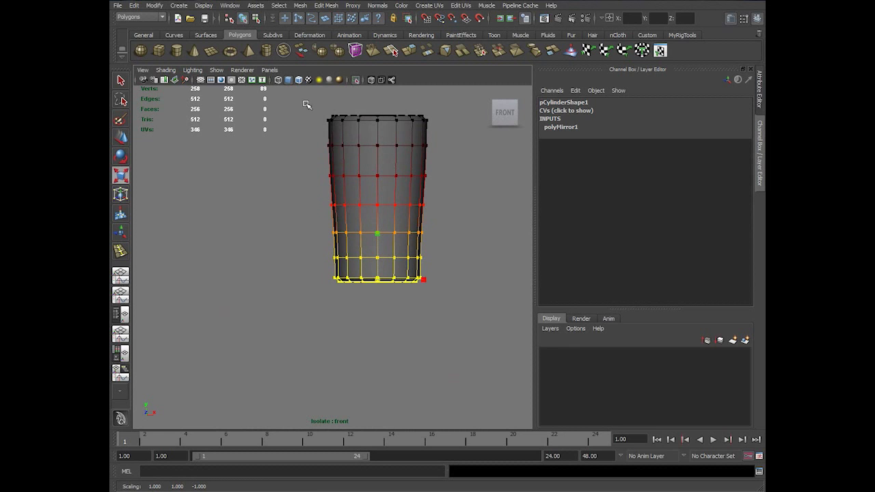
Widen the stopper's upper end slightly by scaling its top vertices with soft selection, and return to object mode.
drag(307, 104, 454, 130)
drag(376, 118, 379, 118)
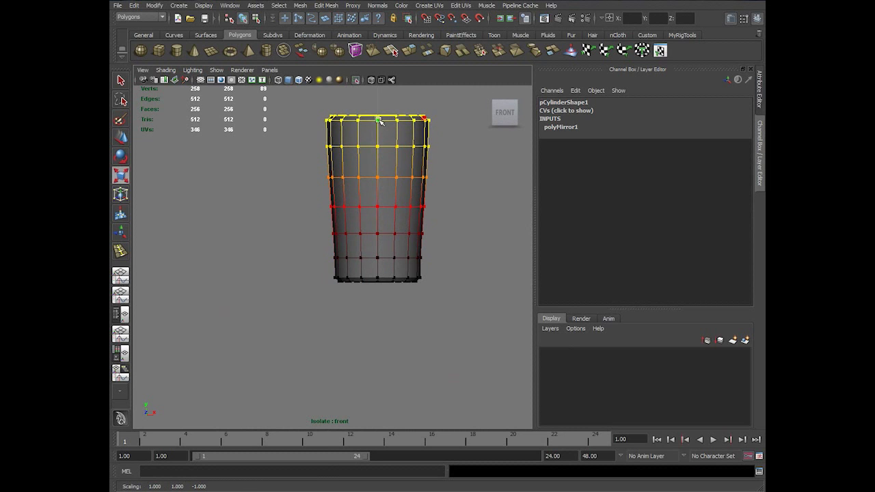
right_drag(367, 198, 434, 172)
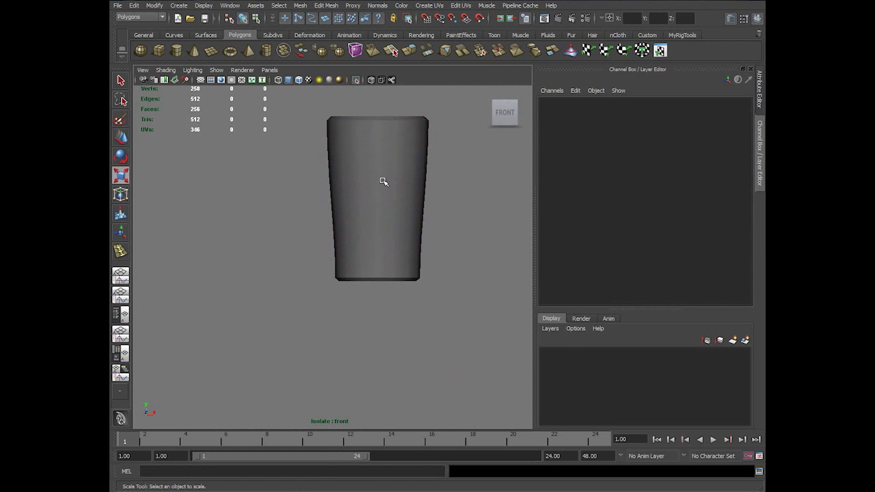
Show the bottle again, scale the stopper to 0.938, 0.821, 0.938 in X, Y, Z and raise it to Translate Y 26.072.
click(356, 80)
alt+drag(403, 196, 318, 248)
click(313, 279)
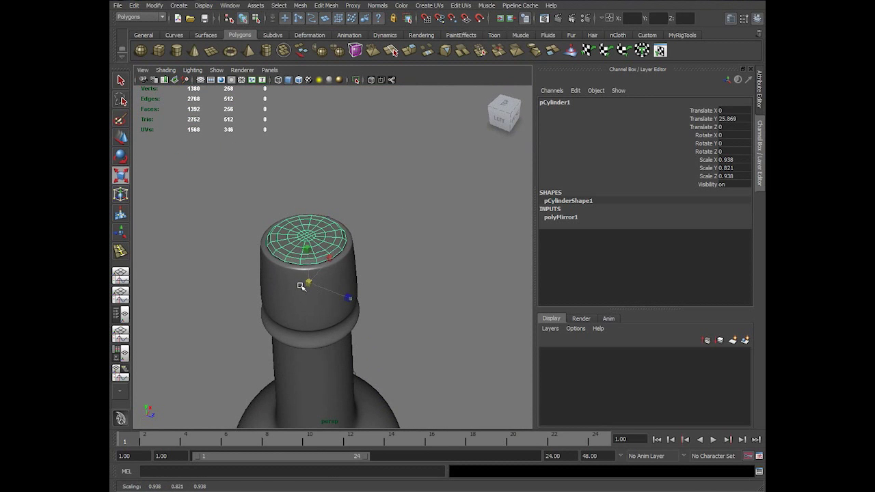
key(w)
drag(310, 258, 308, 256)
Delete the tapered stopper's construction history.
click(442, 283)
alt+drag(442, 283, 439, 263)
alt+drag(451, 276, 400, 348)
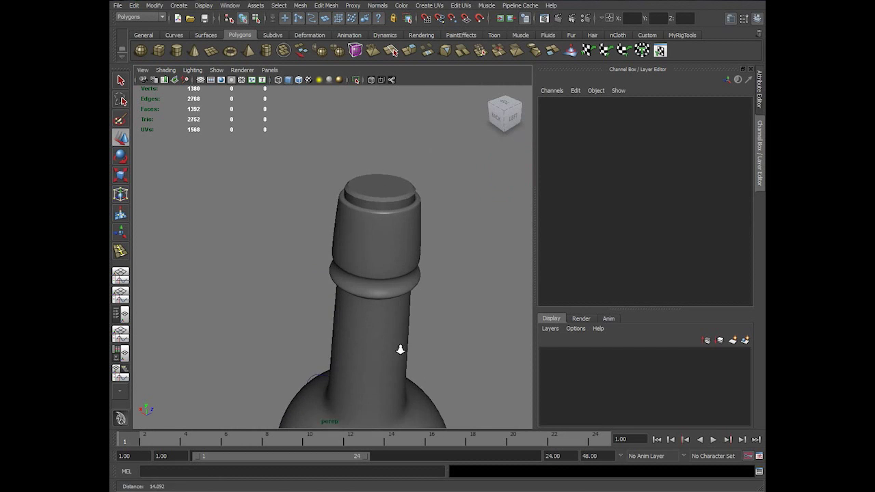
click(371, 196)
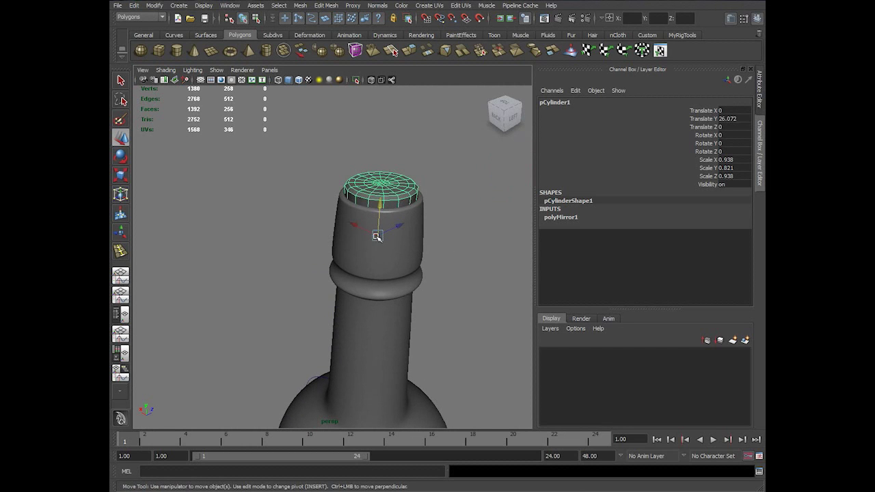
key(alt+shift+d)
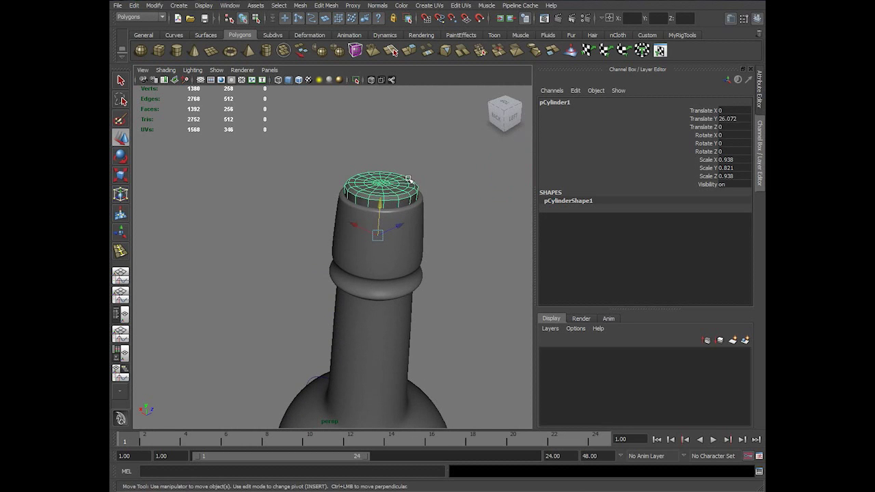
Assign a new Lambert material to the stopper.
right_click(409, 179)
drag(371, 119, 579, 82)
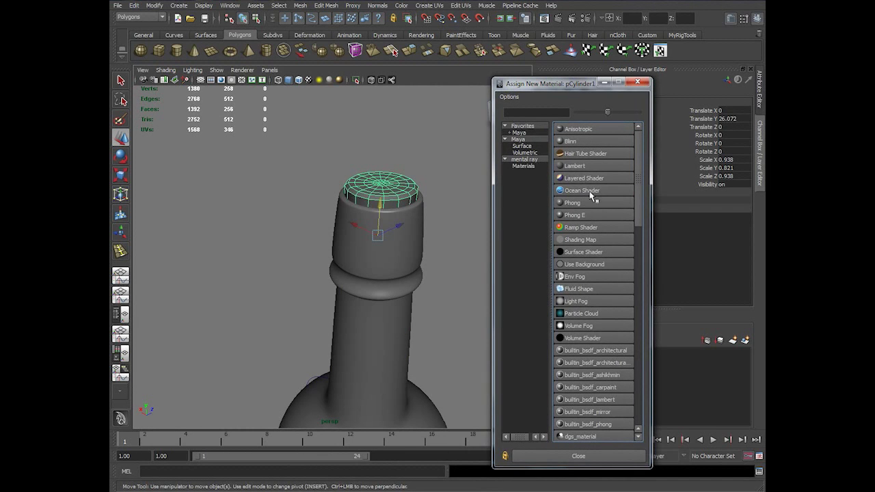
click(586, 166)
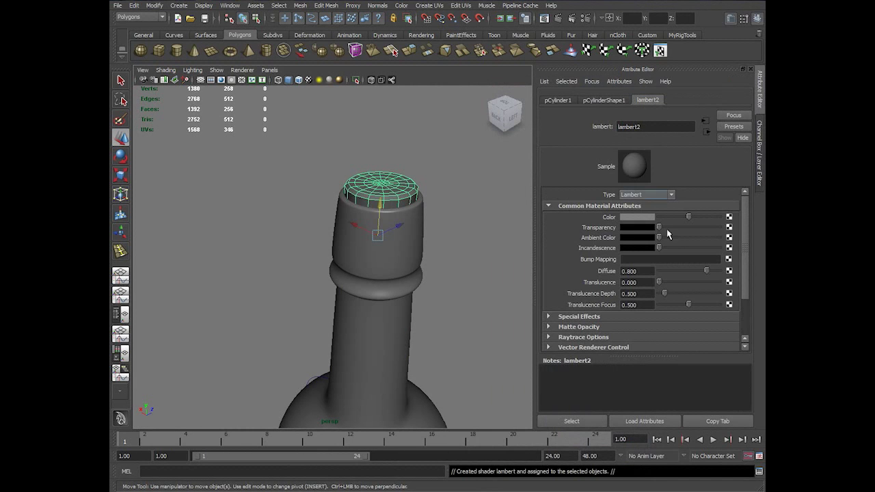
Set the stopper material's color to a cork brown with hue 26.292, saturation 0.478 and value 0.579.
click(643, 217)
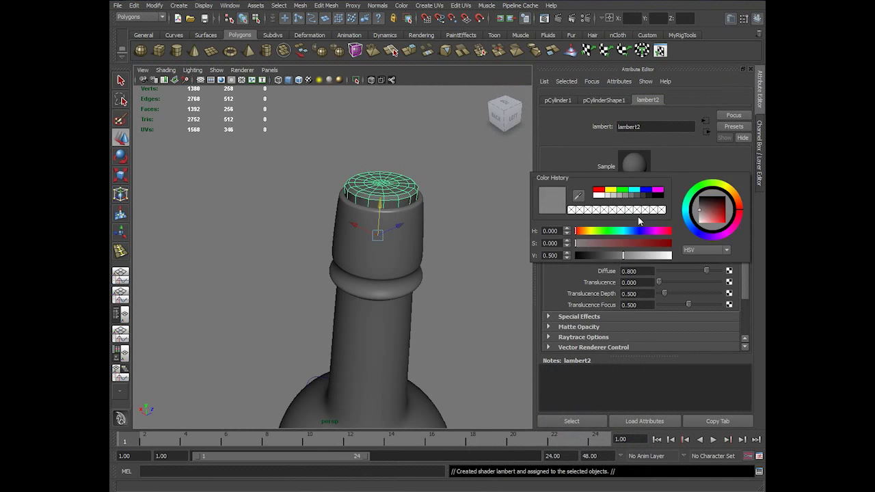
click(607, 244)
click(616, 254)
click(582, 232)
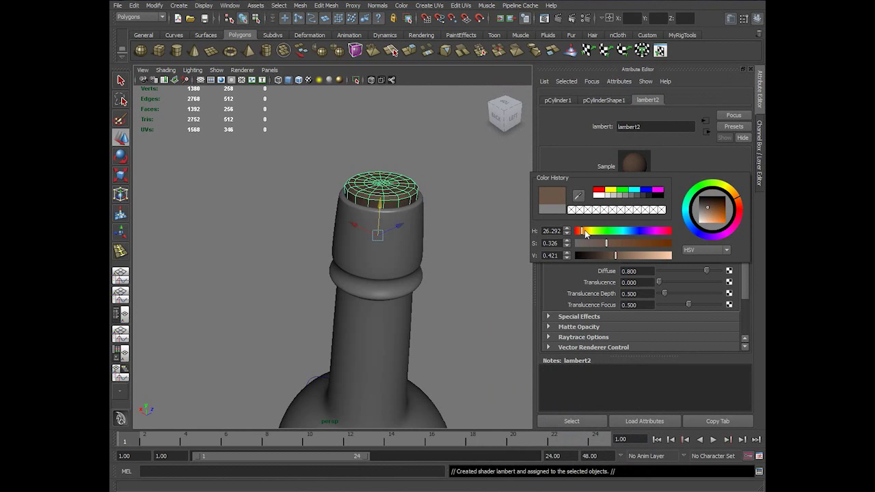
click(622, 244)
click(630, 256)
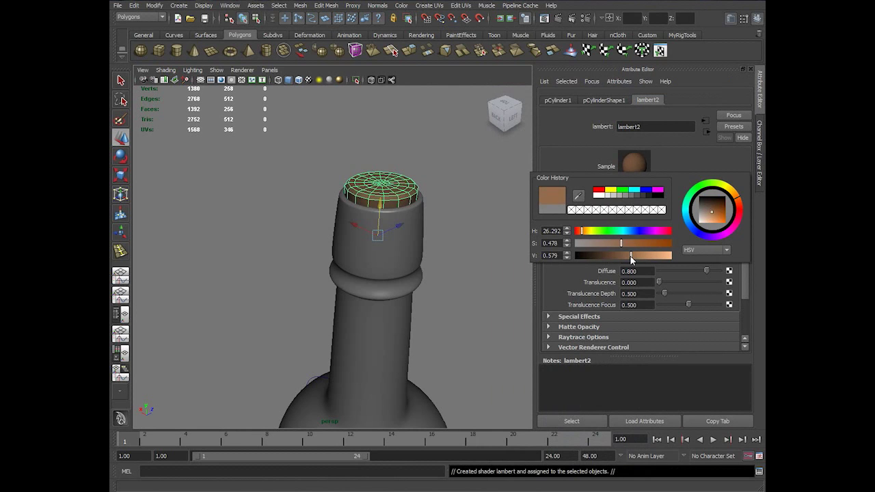
click(486, 312)
alt+right_drag(486, 307, 411, 301)
alt+drag(410, 301, 382, 276)
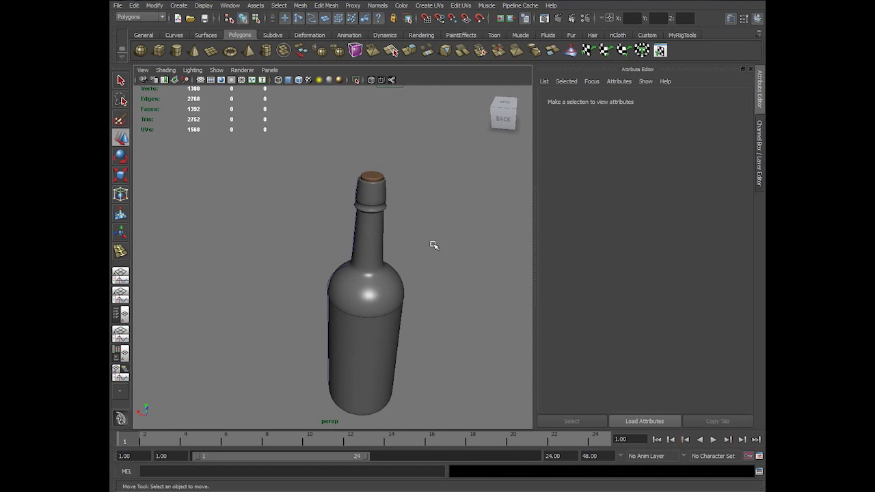
Insert an edge loop around the stopper's side just below the beveled rim and return to object mode.
alt+drag(431, 244, 363, 253)
alt+right_drag(362, 253, 469, 281)
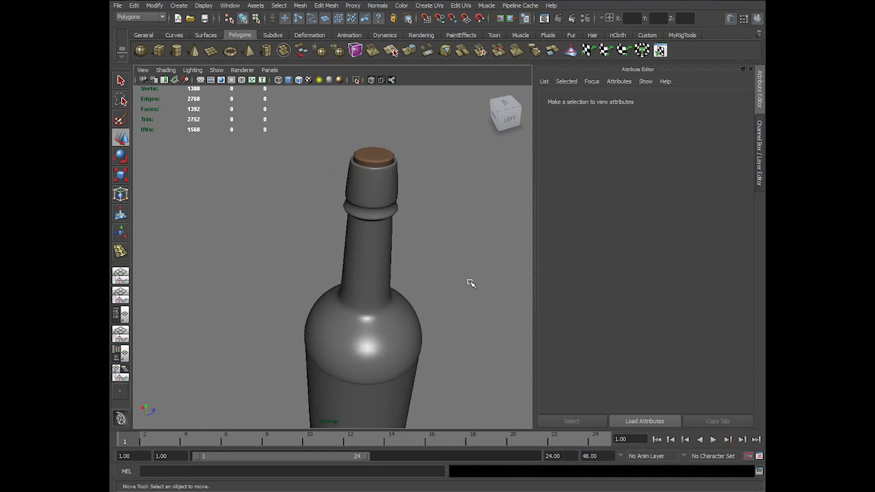
alt+middle_drag(416, 238, 375, 264)
alt+right_drag(376, 264, 397, 260)
click(319, 125)
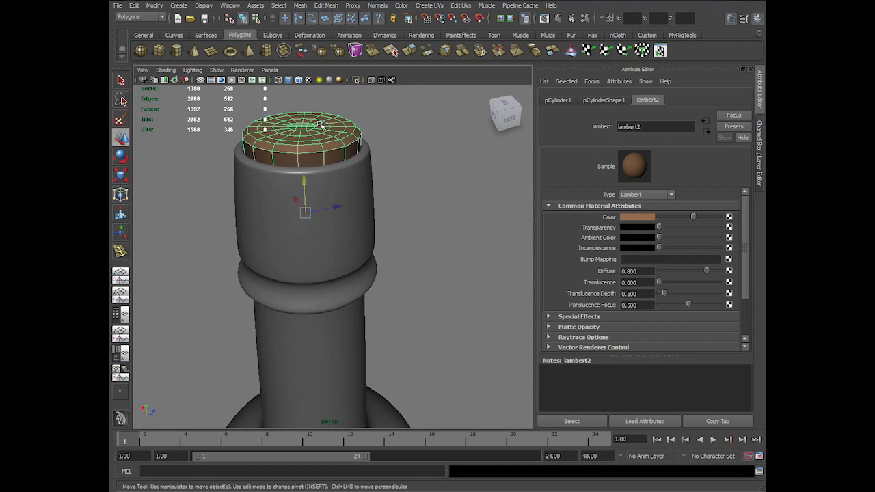
scroll(454, 181, up, 3)
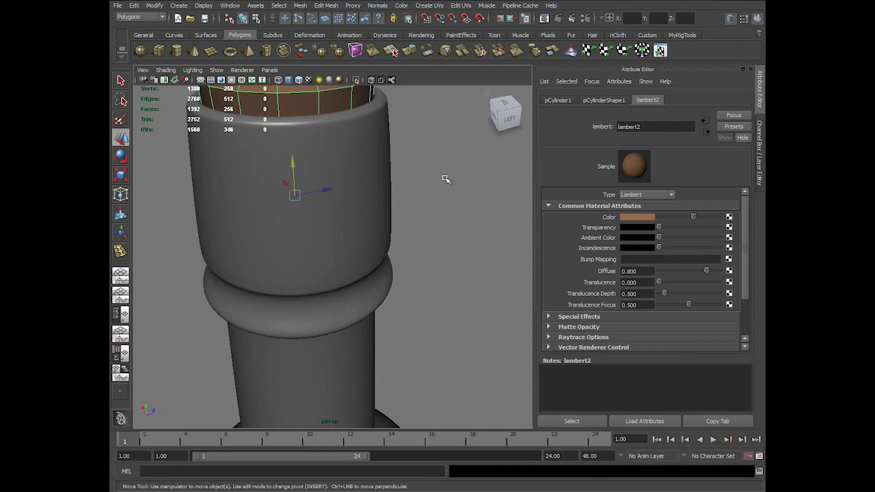
alt+middle_drag(384, 111, 433, 184)
click(328, 6)
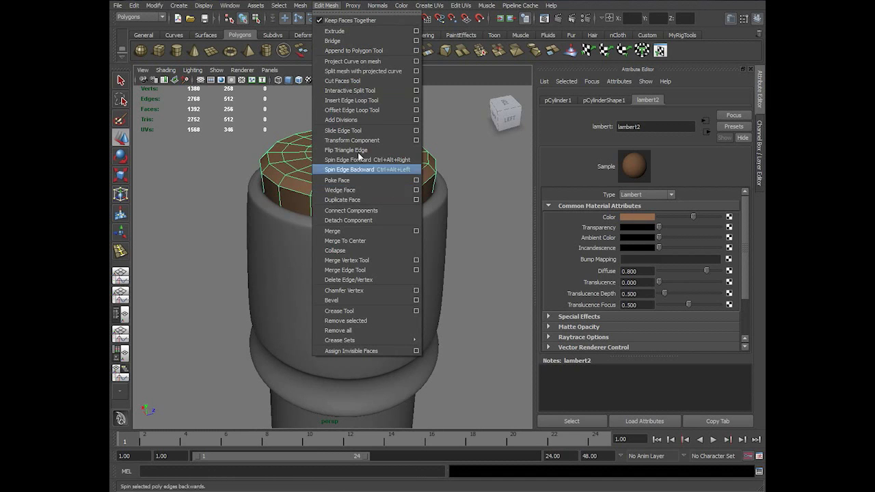
click(370, 100)
drag(350, 212, 359, 199)
key(w)
key(F8)
Turn on smooth mesh preview for the stopper and deselect it.
click(427, 119)
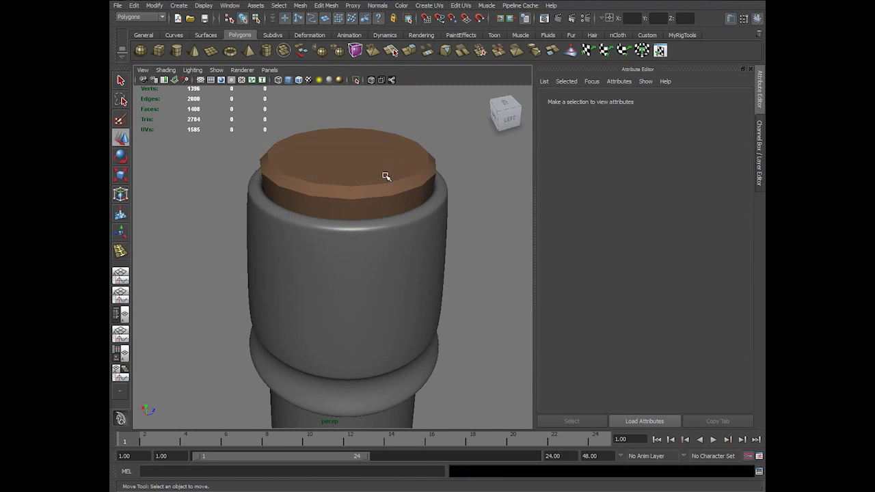
click(386, 176)
key(3)
click(419, 137)
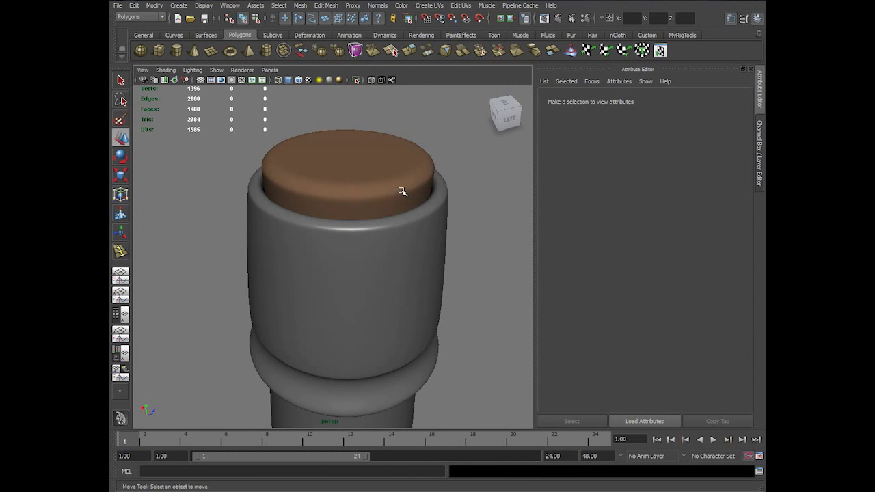
Insert an edge loop around the stopper's top cap just inside the beveled rim, return to object mode and deselect it.
click(402, 191)
alt+drag(402, 191, 415, 214)
alt+right_drag(415, 215, 433, 253)
shift+right_drag(402, 212, 372, 222)
drag(340, 240, 340, 243)
key(w)
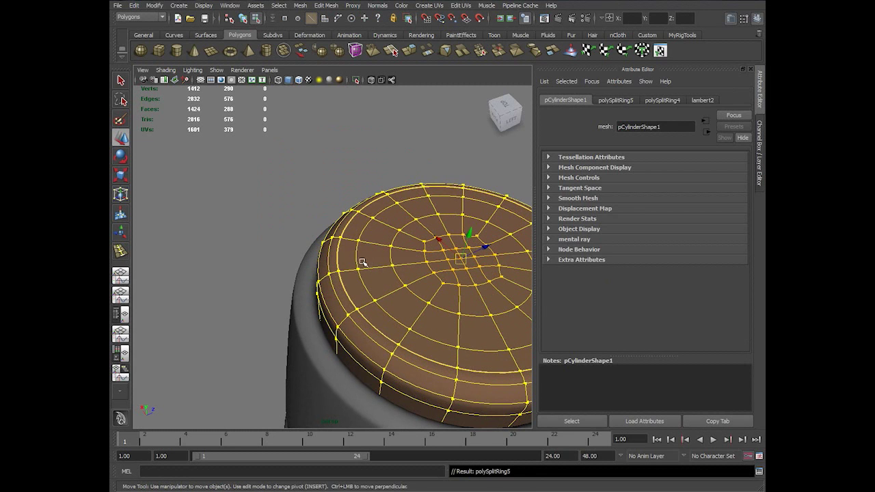
key(F8)
click(361, 164)
alt+right_drag(378, 250, 332, 212)
alt+drag(316, 247, 296, 225)
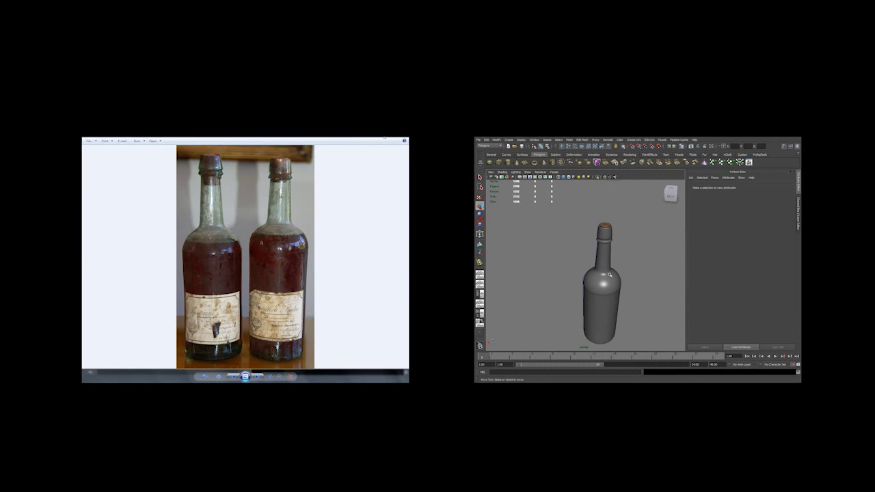